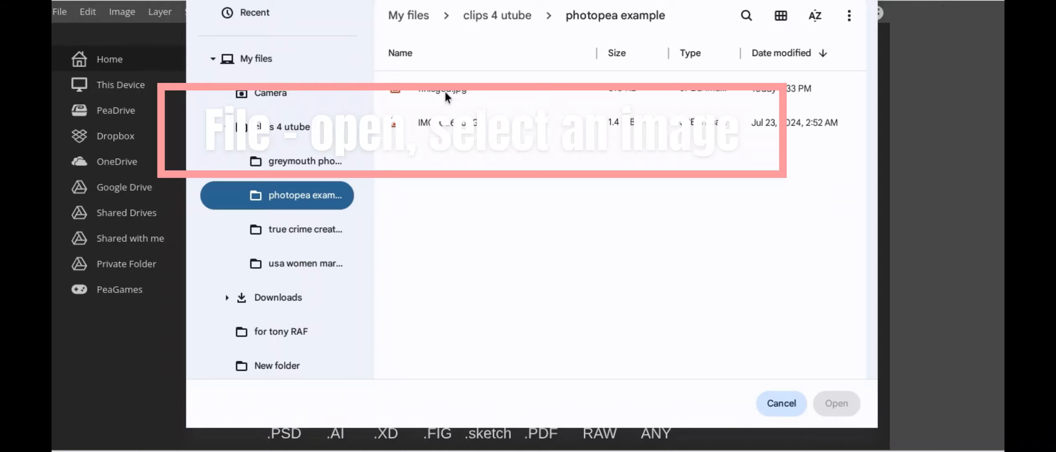
# Open the IMG_0267 photo and raise its RGB black input level to 18 with a Levels adjustment.
pyautogui.doubleClick(450, 122)
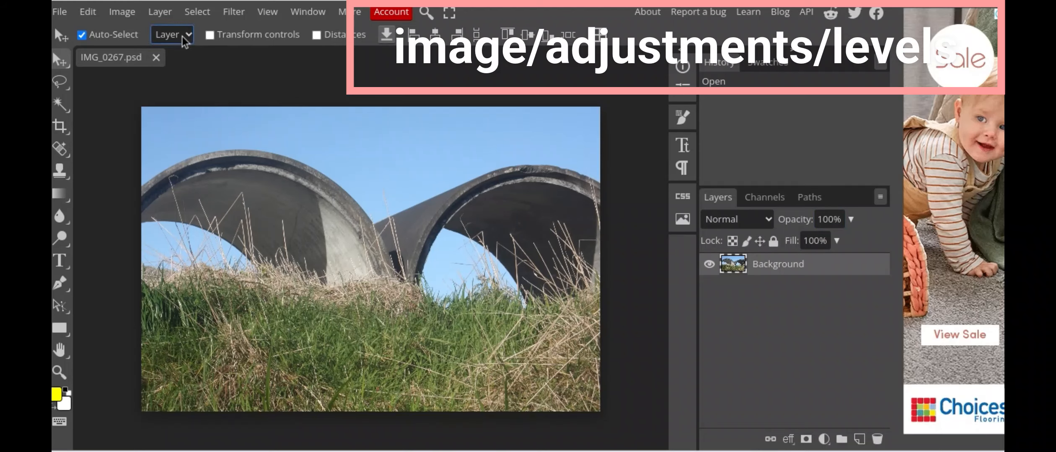
pyautogui.click(124, 12)
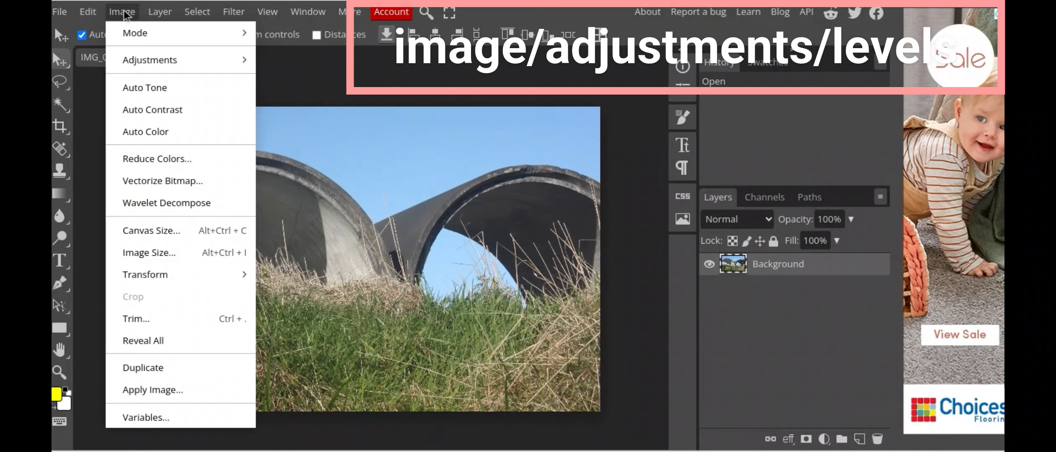
pyautogui.moveTo(216, 62)
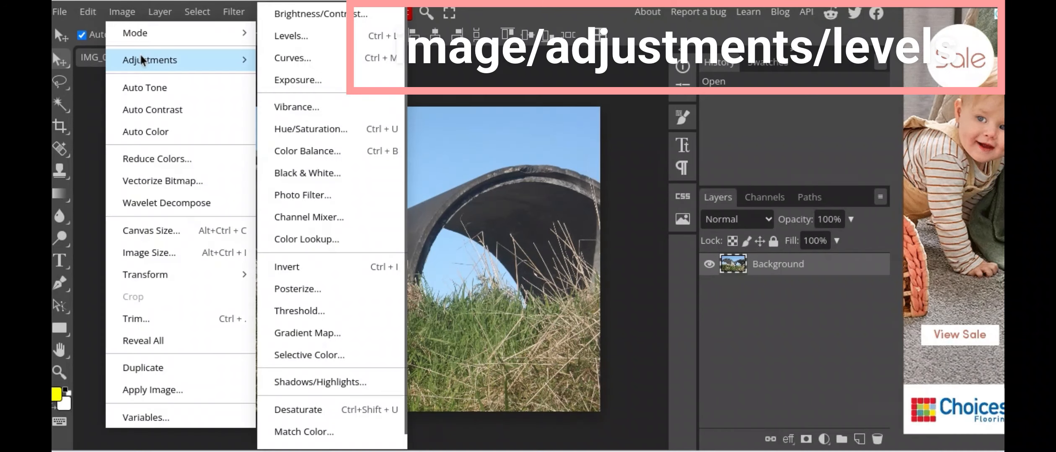
pyautogui.click(309, 38)
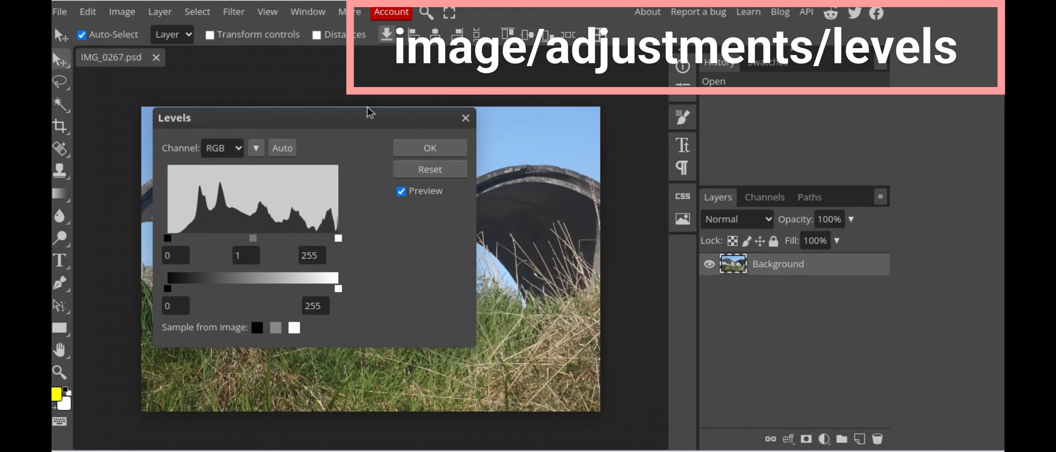
pyautogui.moveTo(358, 115); pyautogui.dragTo(486, 114)
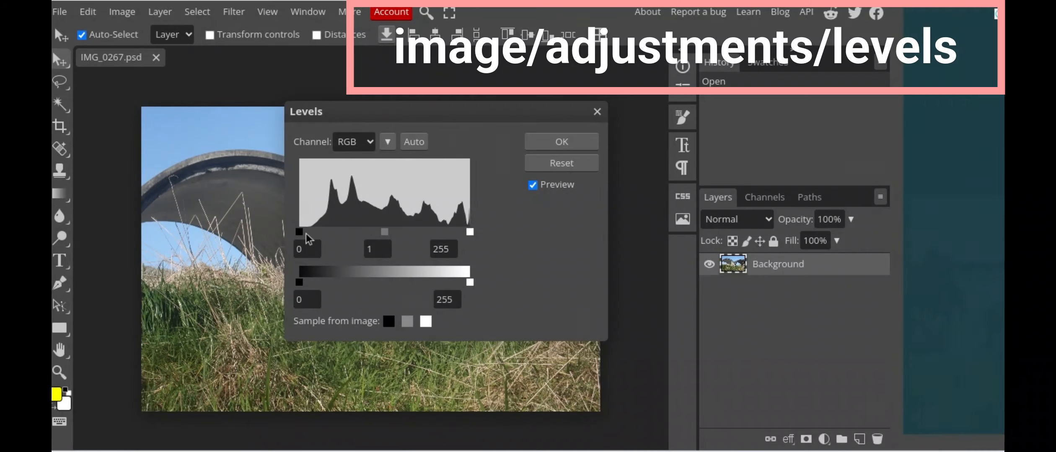
pyautogui.moveTo(303, 234); pyautogui.dragTo(311, 230)
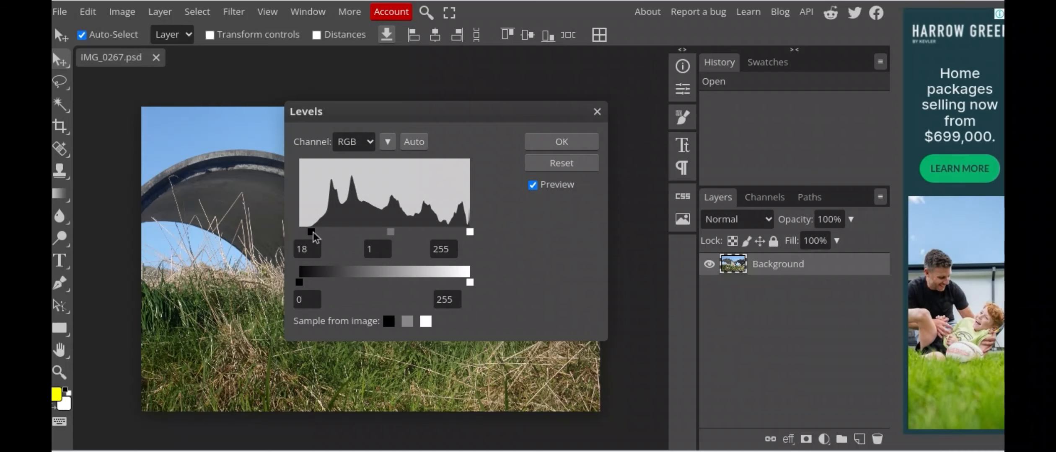
pyautogui.click(562, 142)
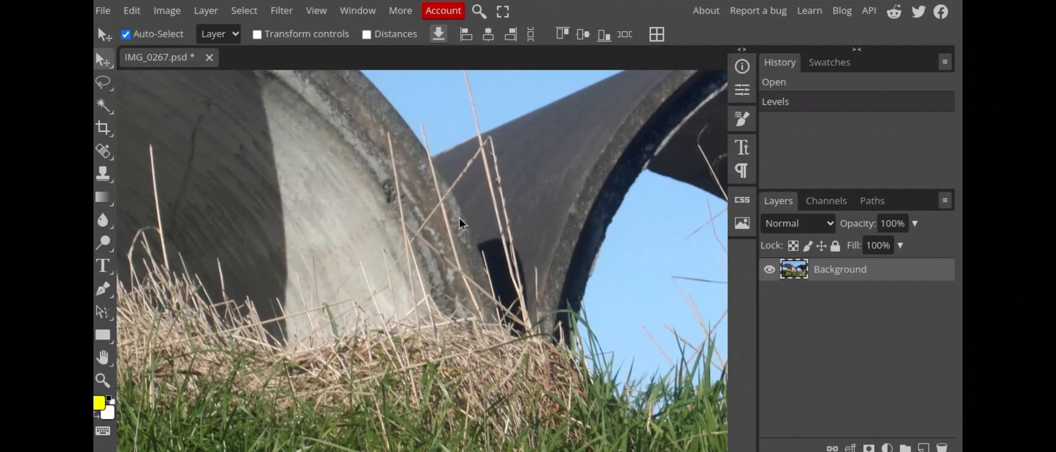
# Apply a Hue/Saturation adjustment to the photo with the master saturation set to 18.
pyautogui.click(167, 10)
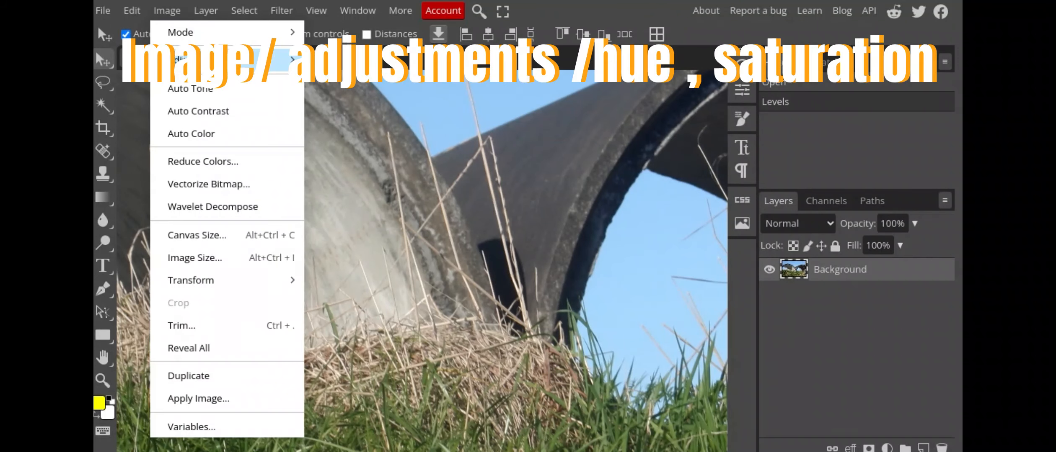
pyautogui.moveTo(235, 59)
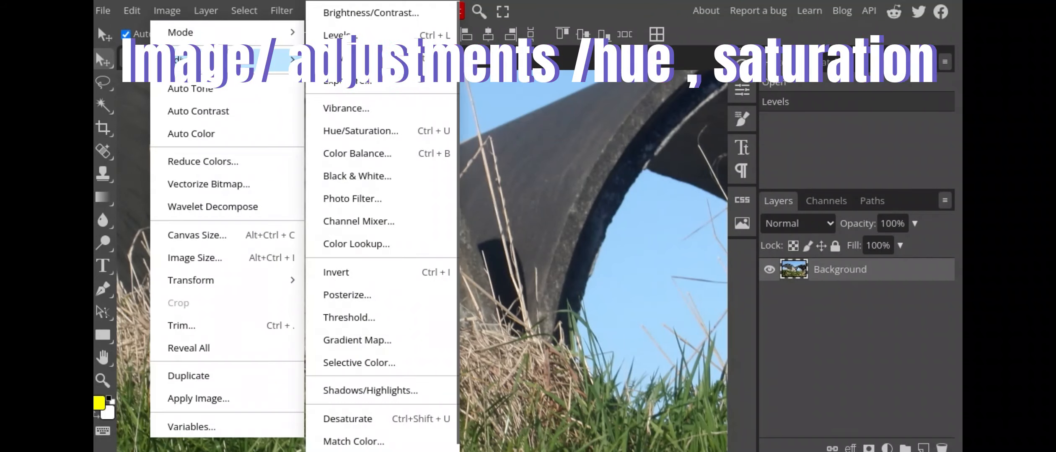
pyautogui.click(372, 135)
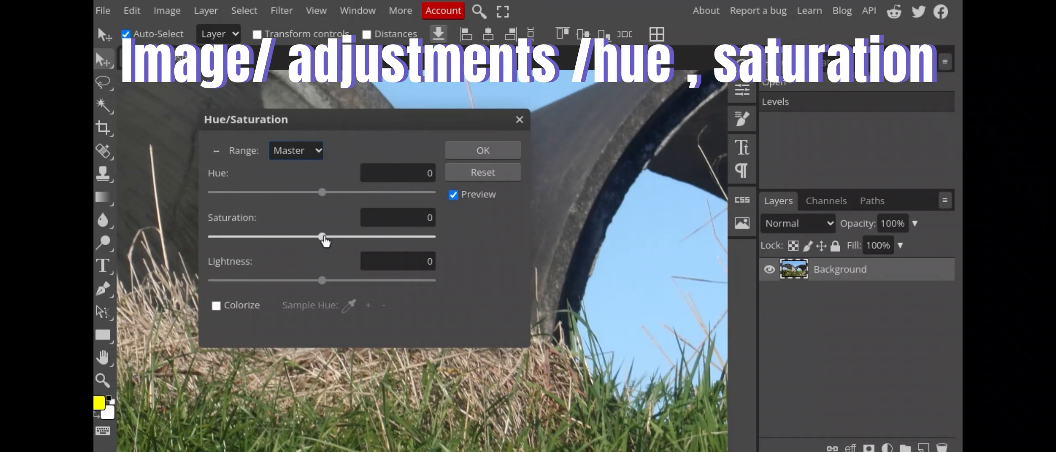
pyautogui.moveTo(325, 238); pyautogui.dragTo(343, 241)
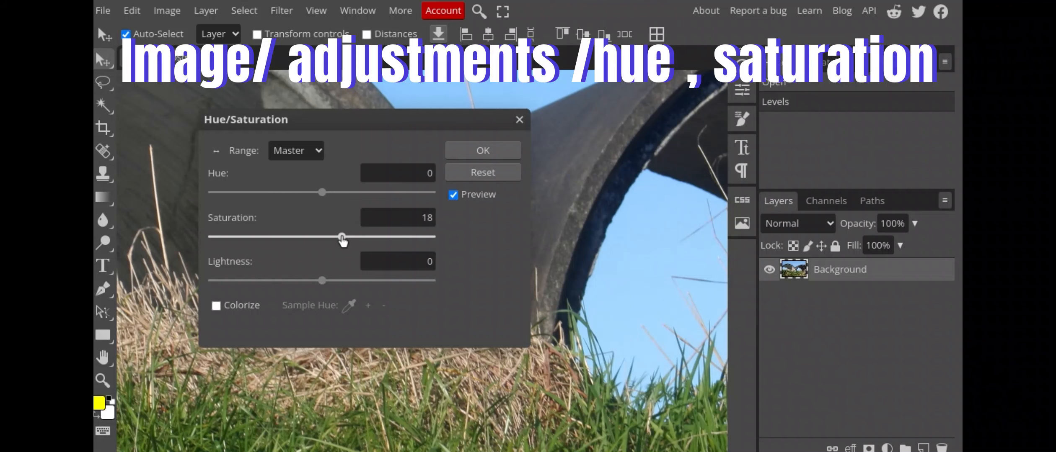
pyautogui.click(478, 152)
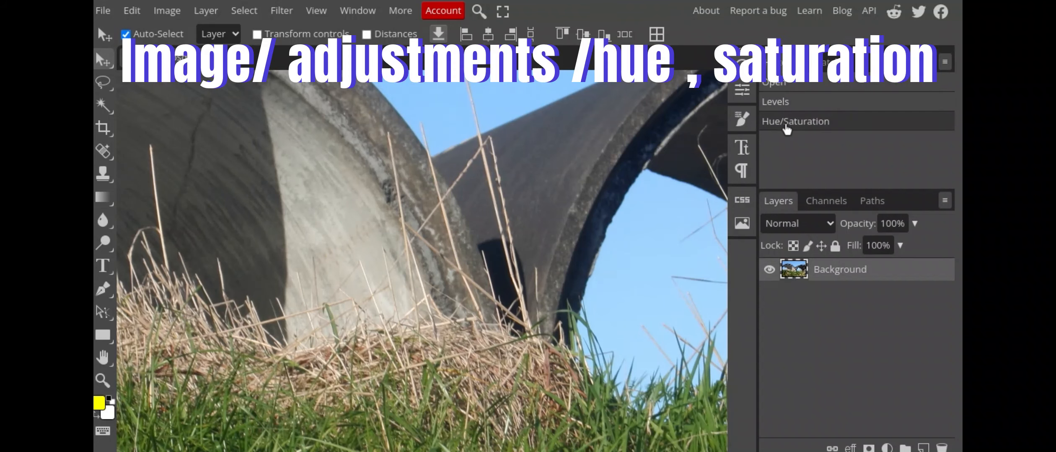
# Compare the photo's opened, Levels and Hue/Saturation history states, finishing on the Hue/Saturation state.
pyautogui.click(786, 105)
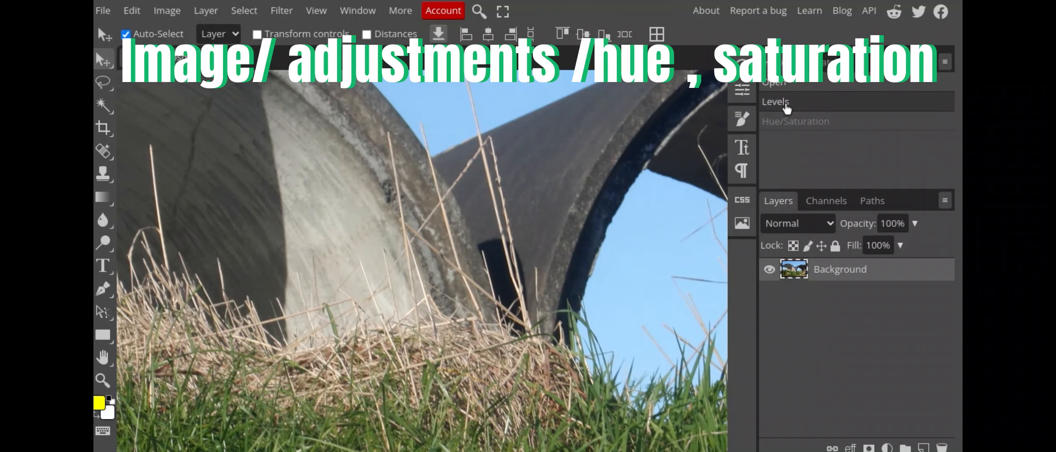
pyautogui.hotkey('ctrl', '-')
pyautogui.hotkey('ctrl', '-')
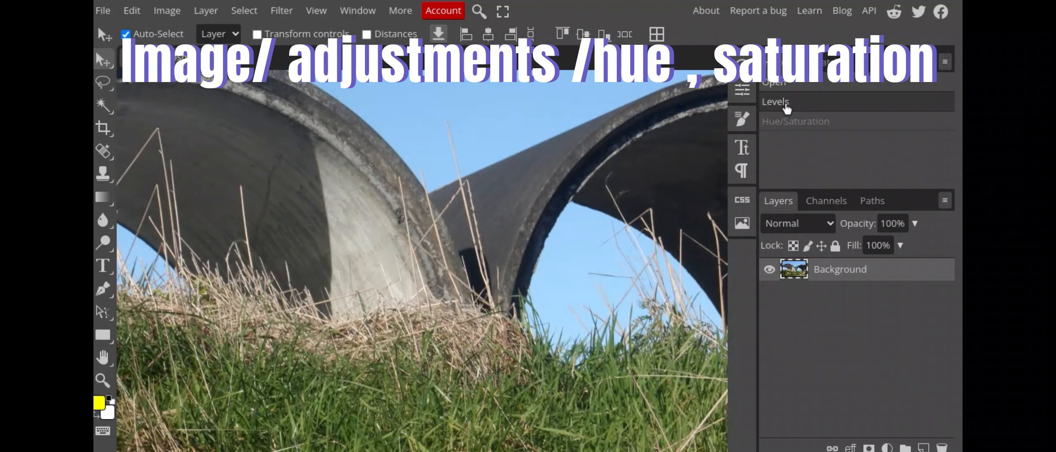
pyautogui.click(789, 87)
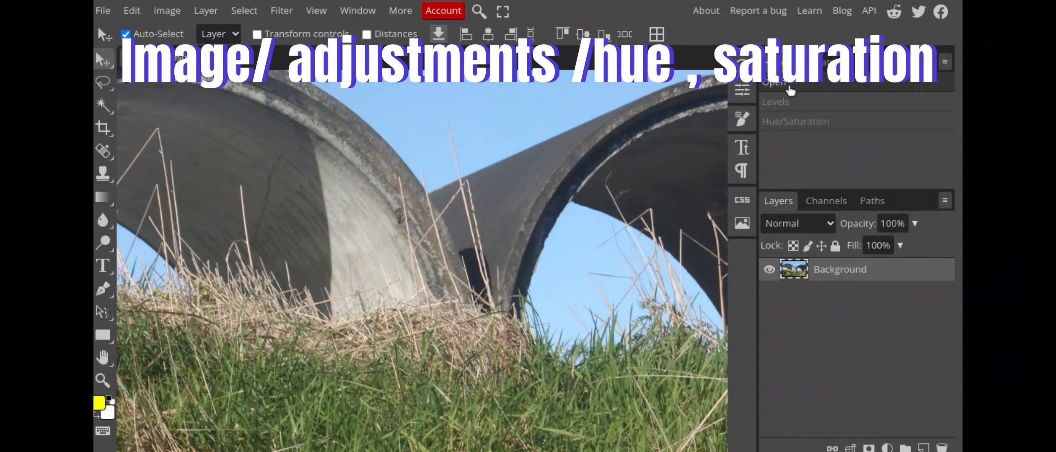
pyautogui.click(788, 105)
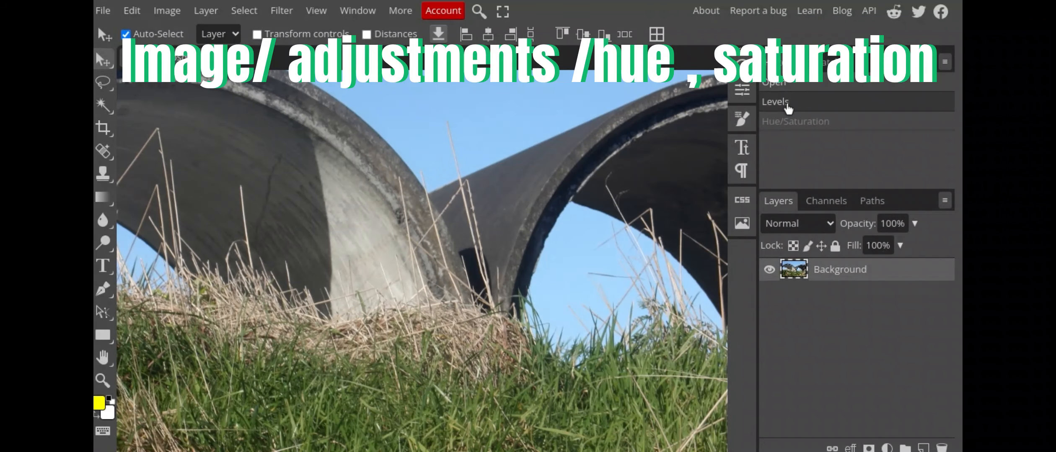
pyautogui.click(788, 130)
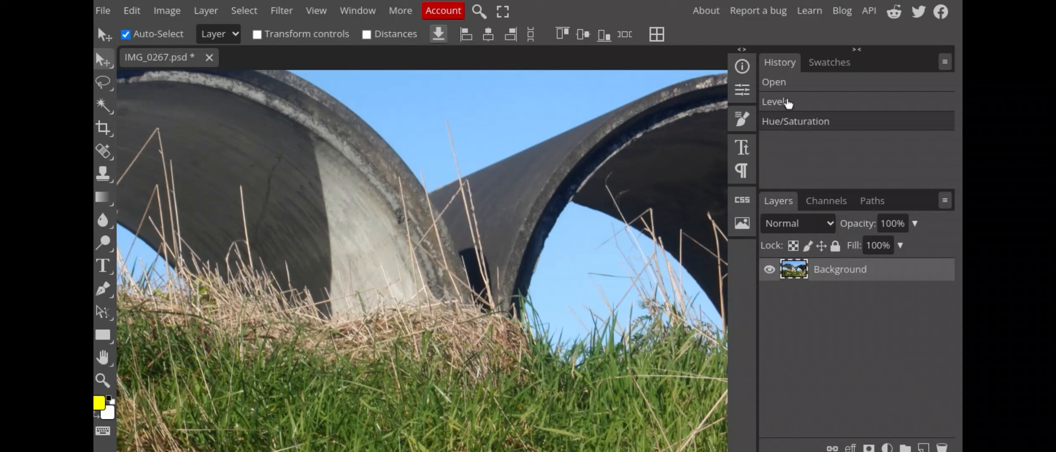
pyautogui.click(787, 102)
pyautogui.click(793, 126)
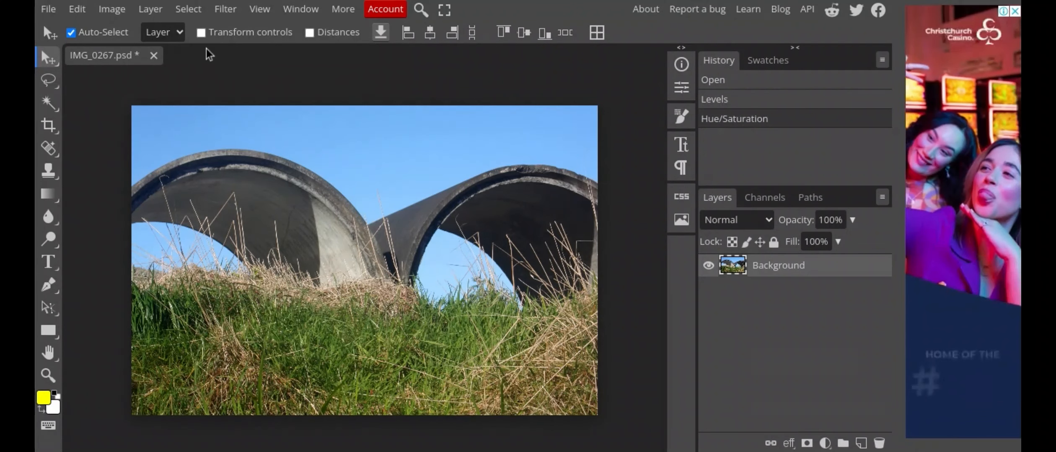
# Duplicate the Background layer and apply a High Pass filter with a 2 px radius to the copy.
pyautogui.click(150, 10)
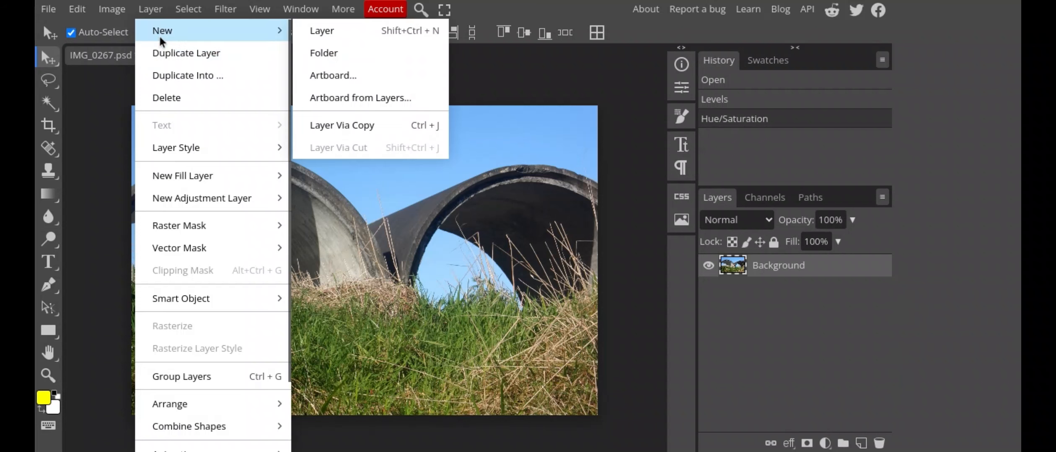
pyautogui.click(165, 51)
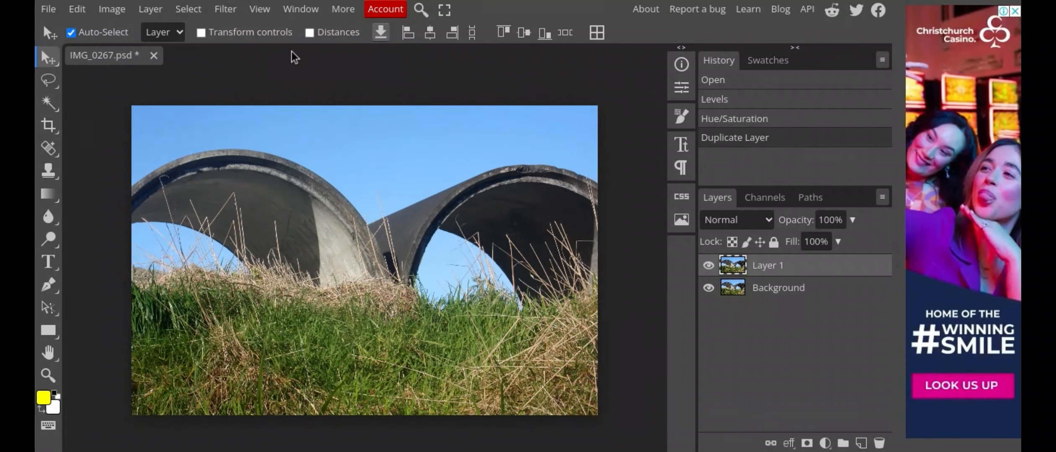
pyautogui.click(225, 9)
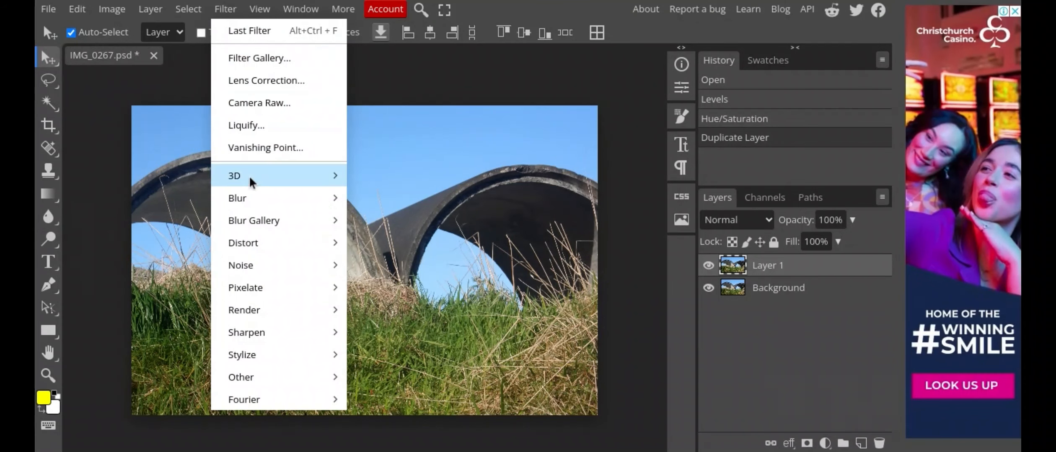
pyautogui.moveTo(253, 377)
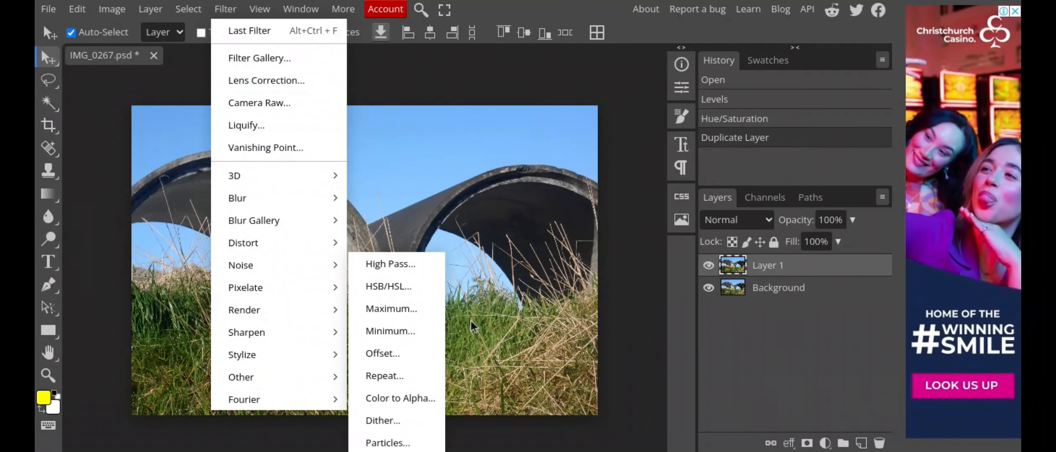
pyautogui.click(410, 270)
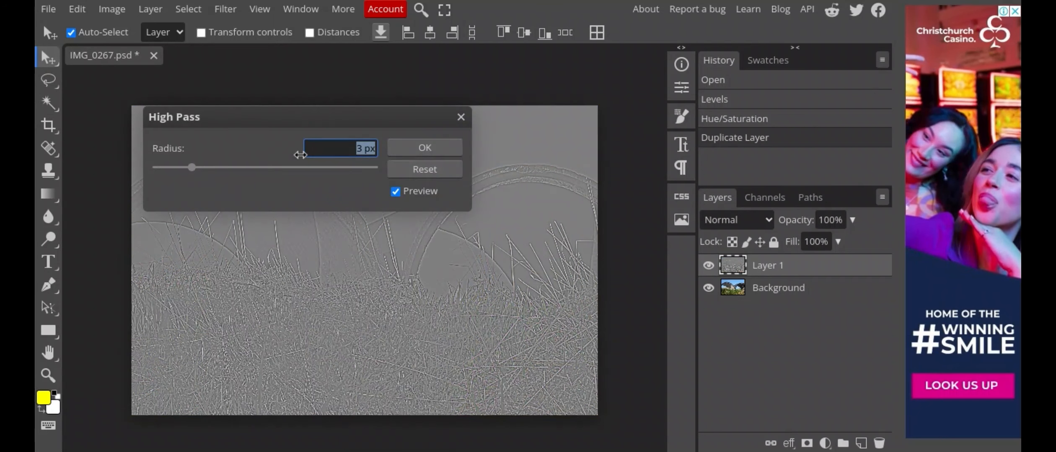
pyautogui.write('2')
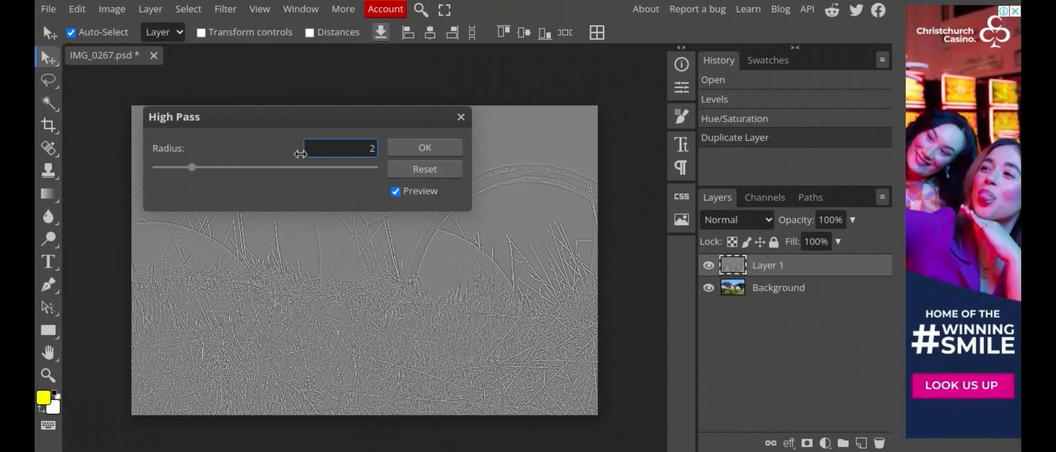
pyautogui.click(425, 150)
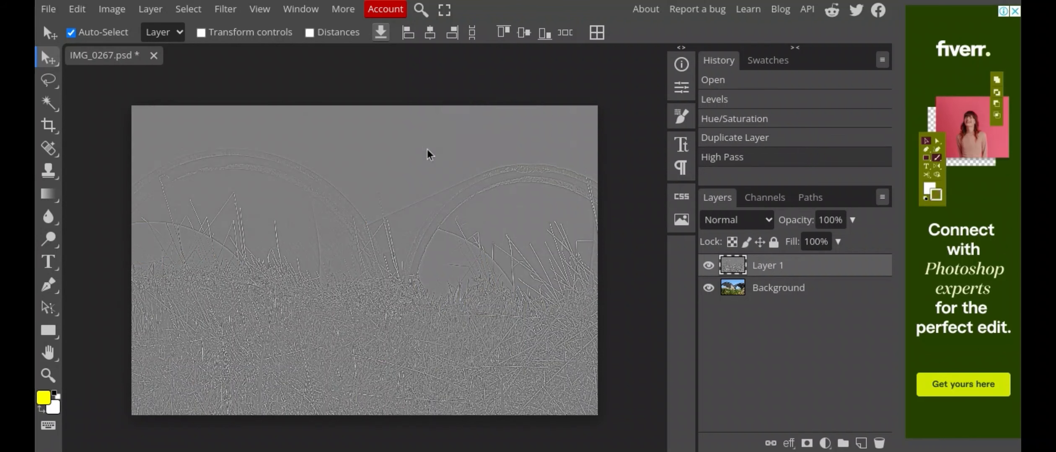
# Set the High Pass layer's blend mode to Overlay and flatten the image.
pyautogui.click(736, 226)
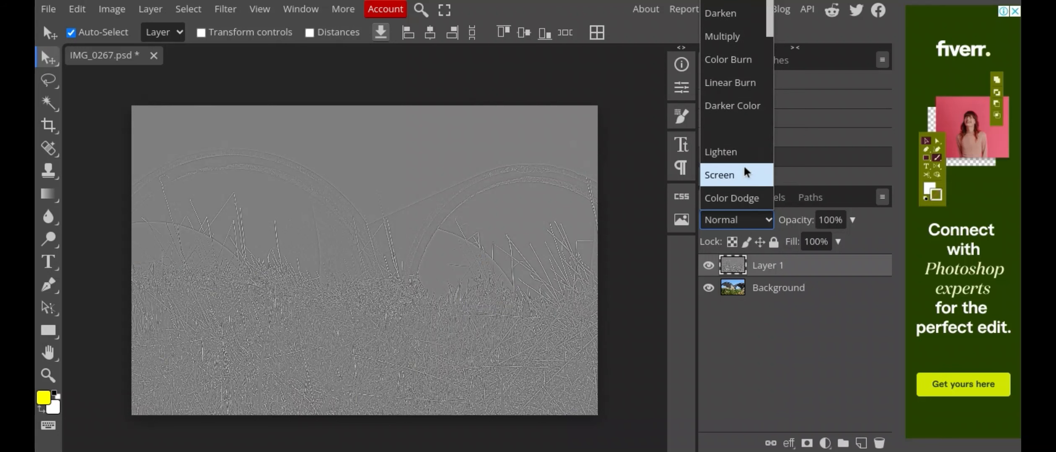
pyautogui.scroll(-3, 745, 170)
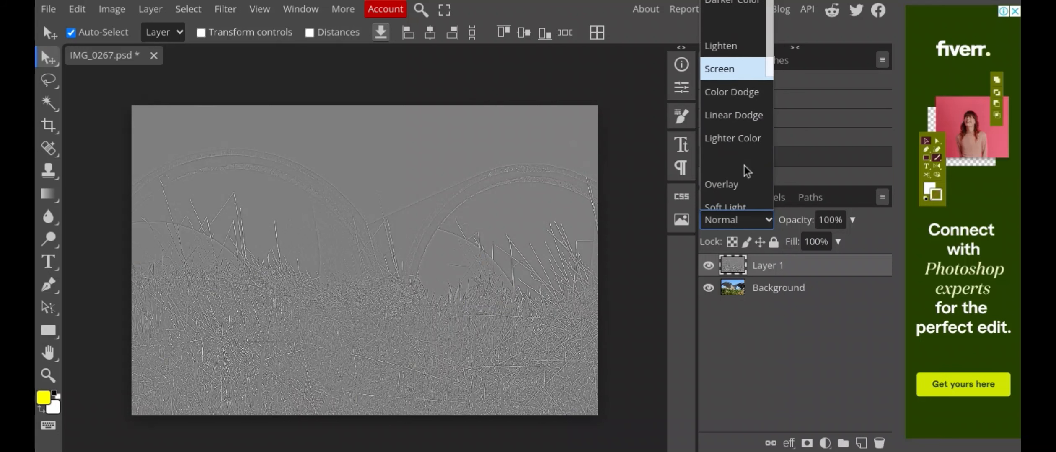
pyautogui.click(734, 182)
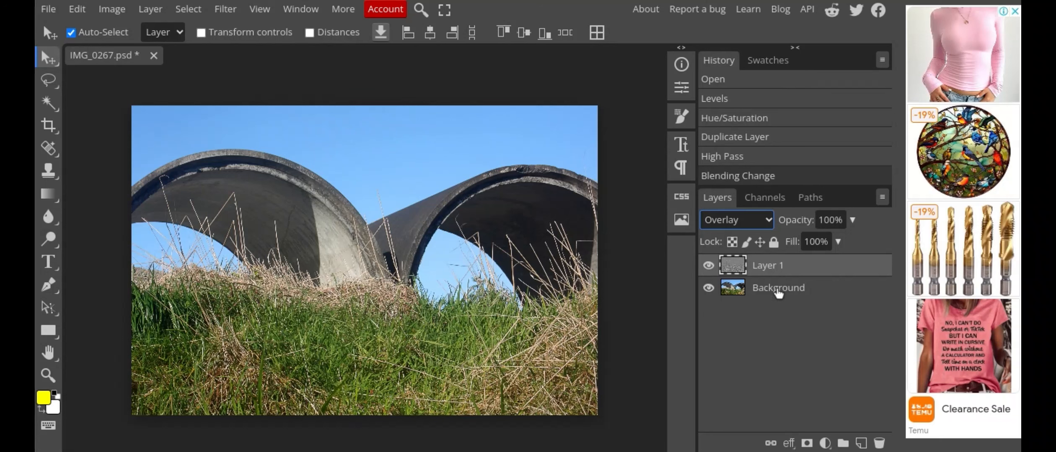
pyautogui.rightClick(778, 294)
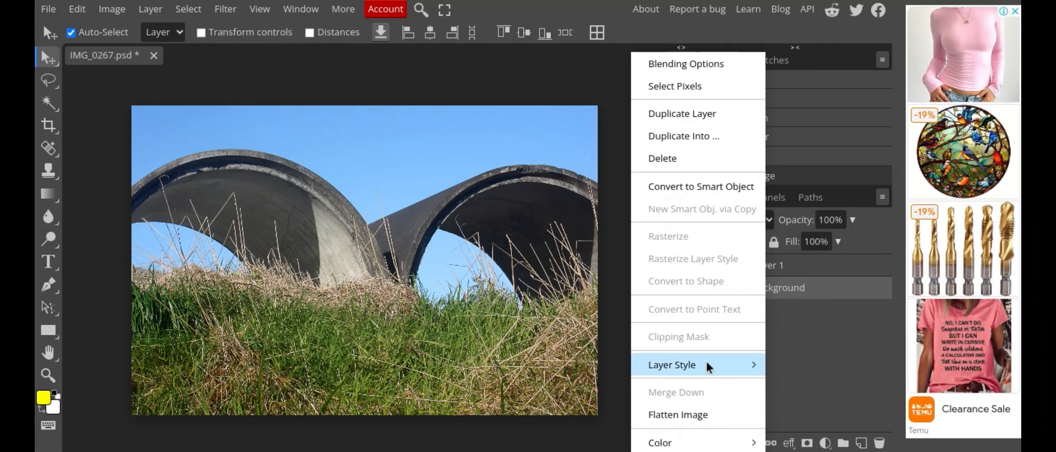
pyautogui.click(693, 413)
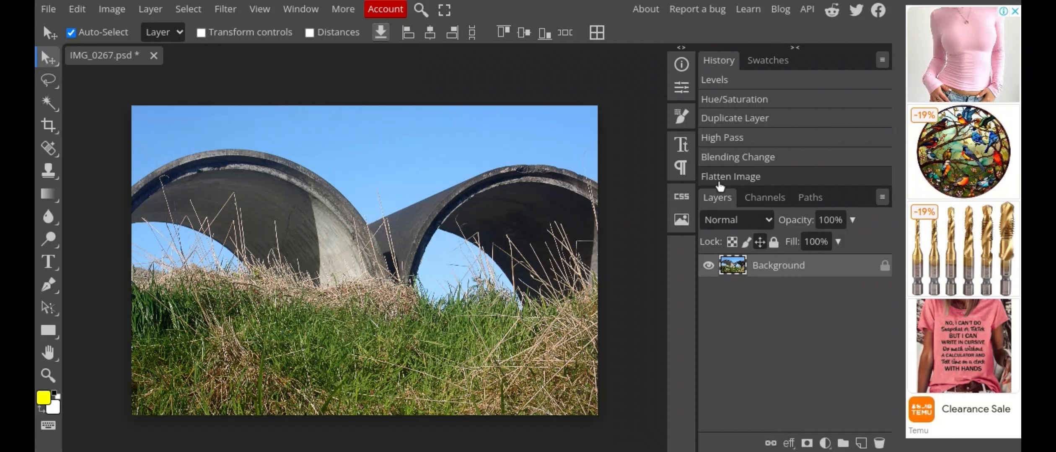
# Compare the opened photo with the flattened result by switching repeatedly between the Open and Flatten Image history states, finishing on Flatten Image.
pyautogui.scroll(1, 780, 134)
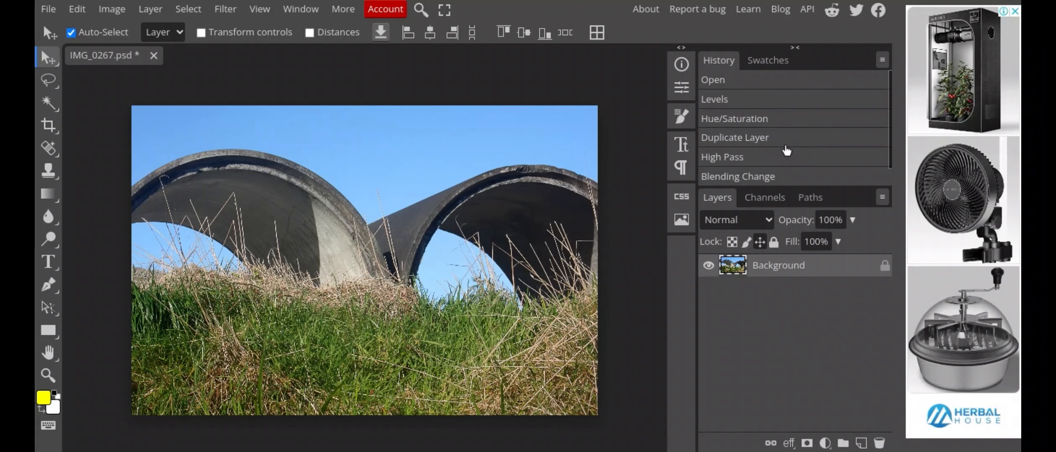
pyautogui.click(733, 82)
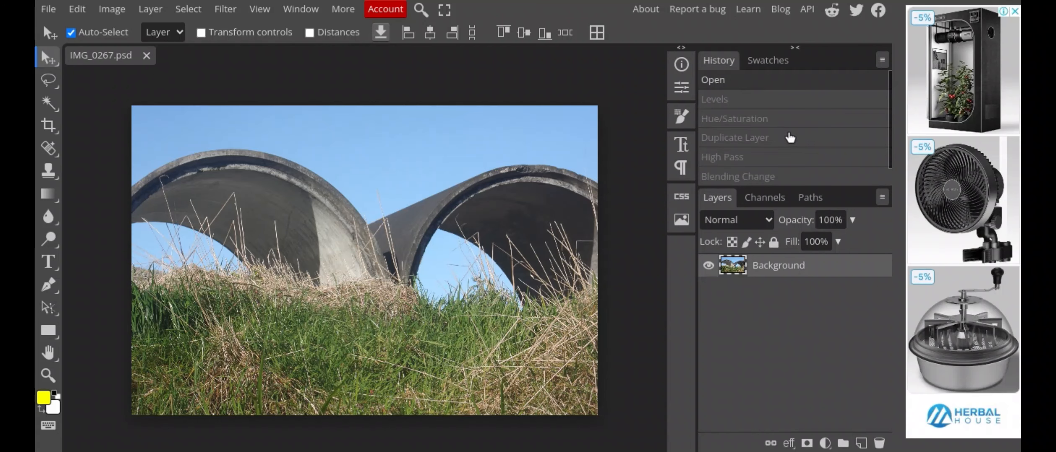
pyautogui.scroll(-1, 789, 137)
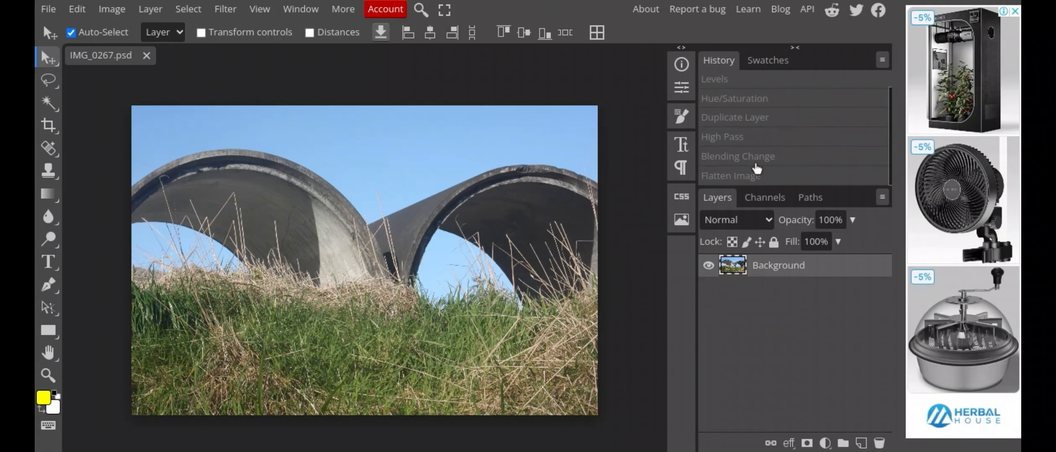
pyautogui.click(748, 178)
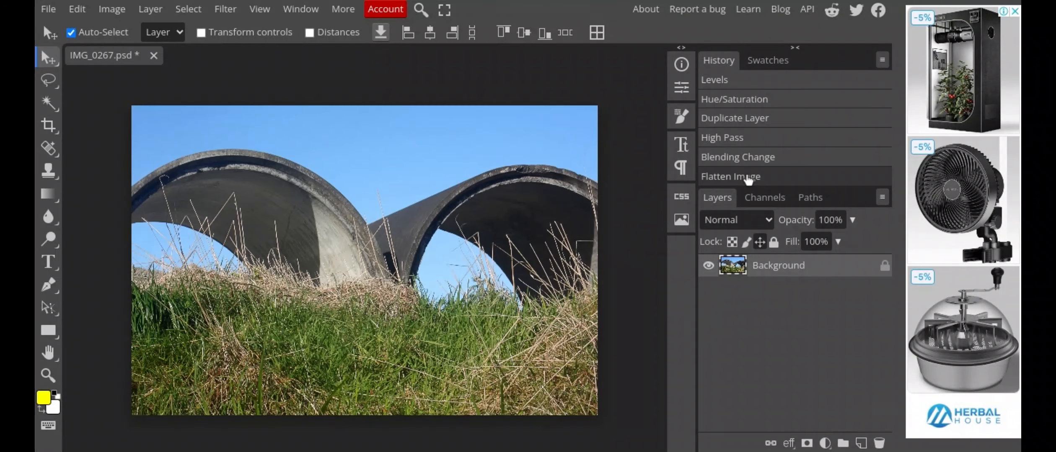
pyautogui.scroll(1, 821, 155)
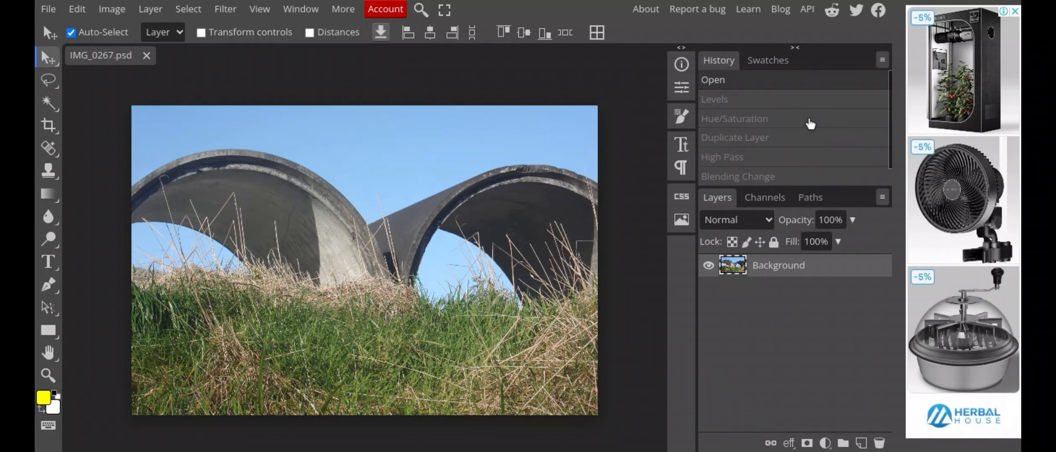
pyautogui.scroll(-1, 810, 123)
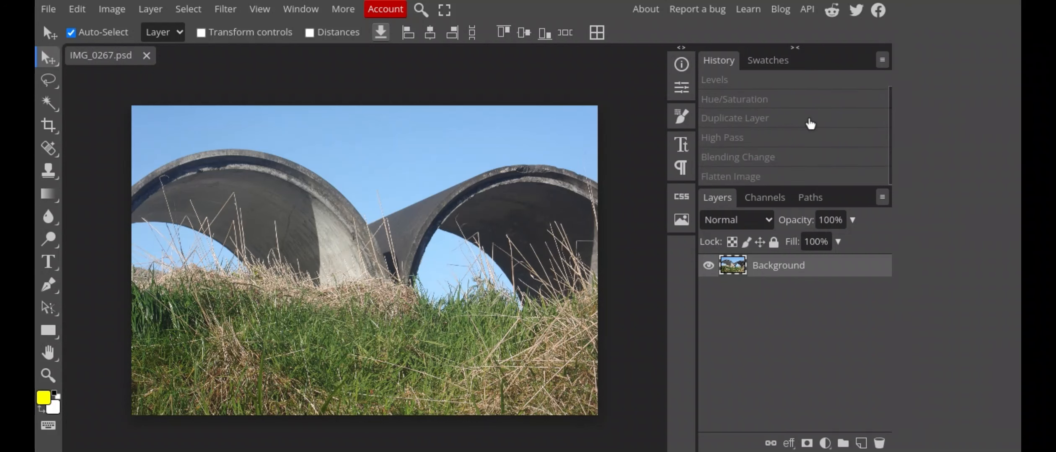
pyautogui.click(753, 178)
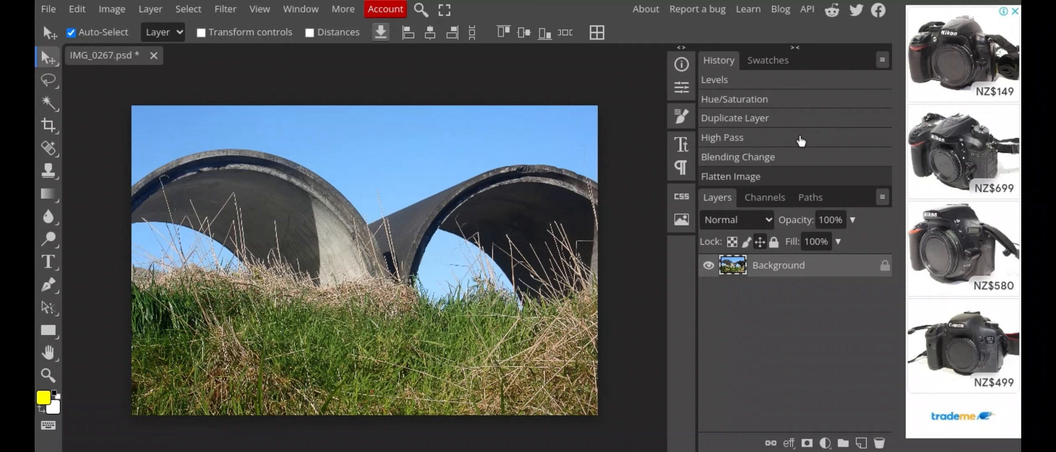
pyautogui.scroll(1, 801, 141)
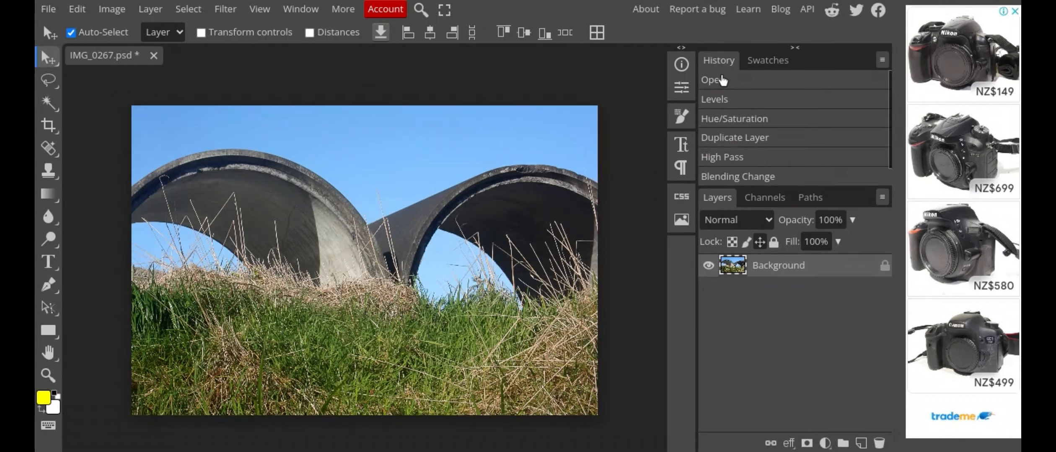
pyautogui.click(721, 79)
pyautogui.scroll(-1, 719, 155)
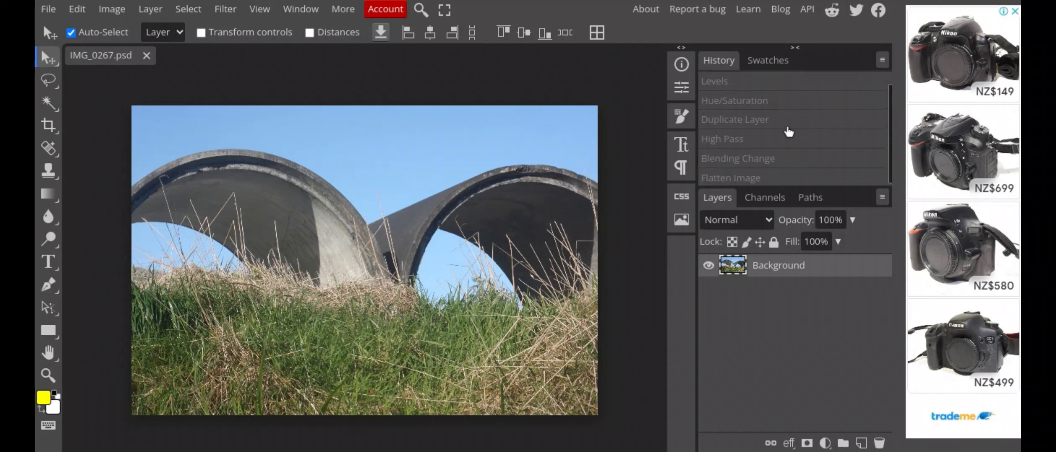
pyautogui.click(750, 176)
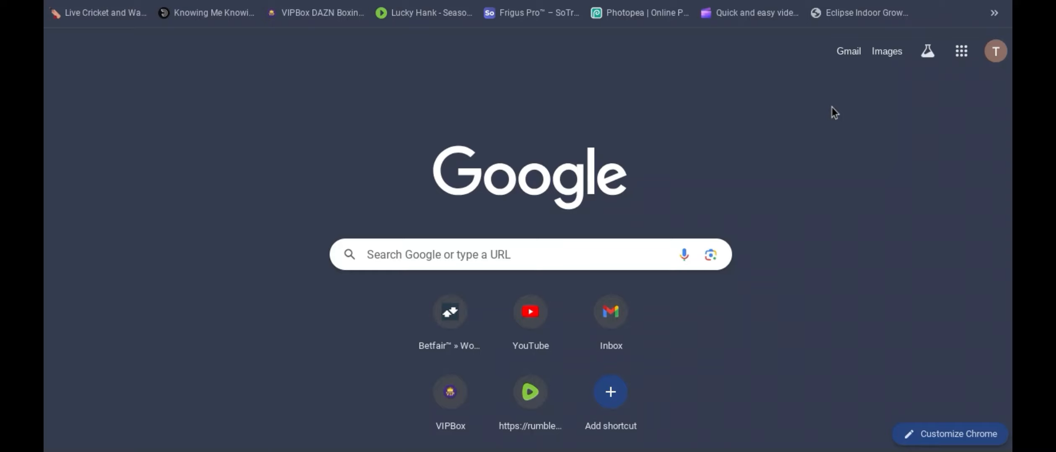
# Search Google for "photopea" and open the Photopea online photo editor website.
pyautogui.click(437, 255)
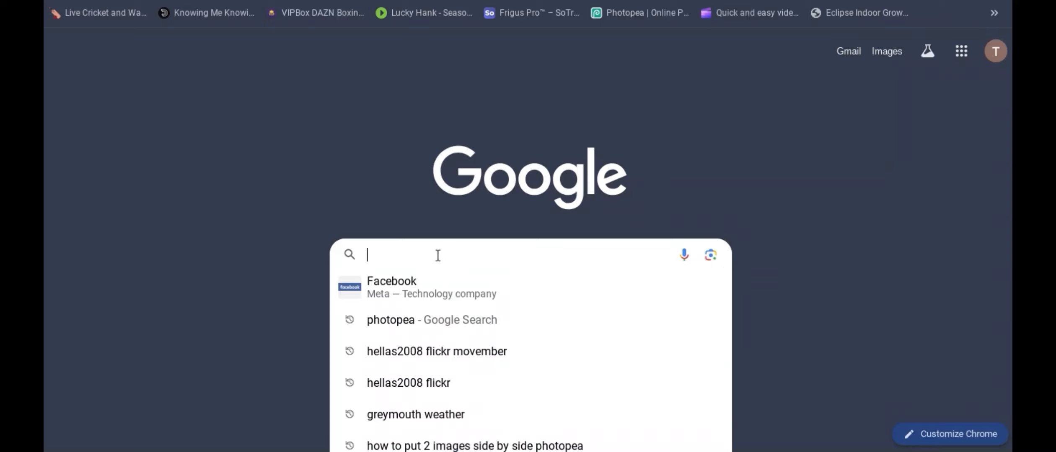
pyautogui.write('photop')
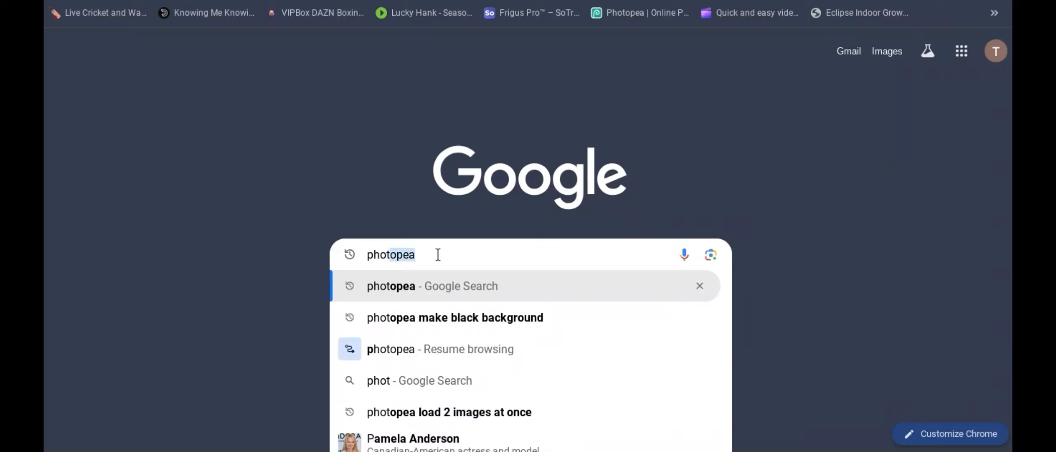
pyautogui.write('ea')
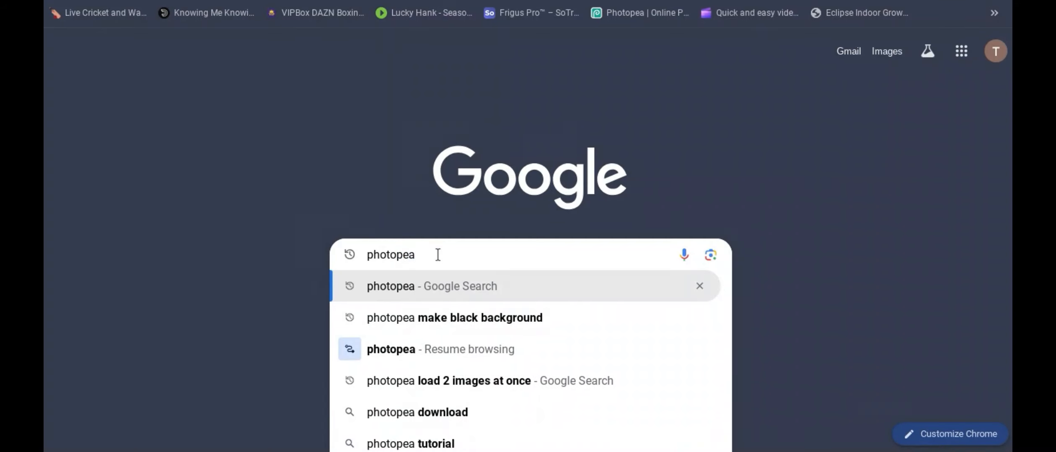
pyautogui.press('Return')
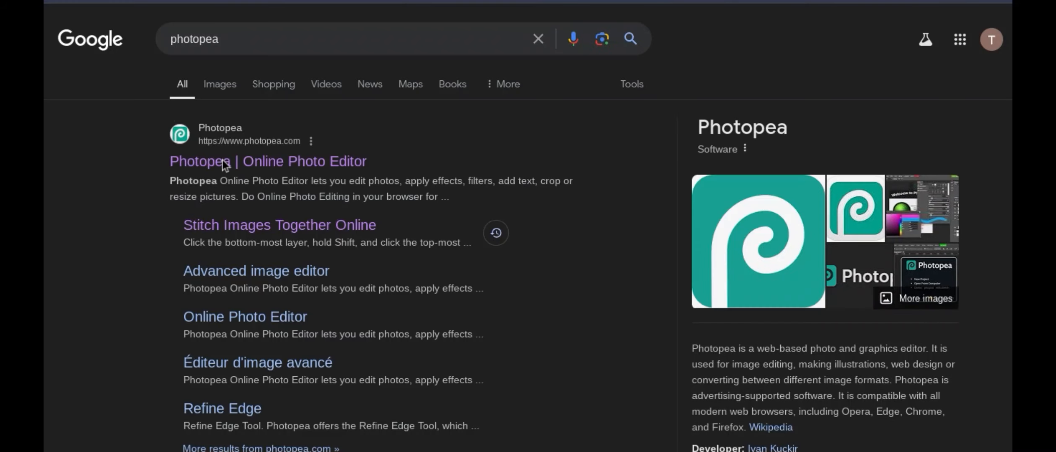
pyautogui.click(223, 162)
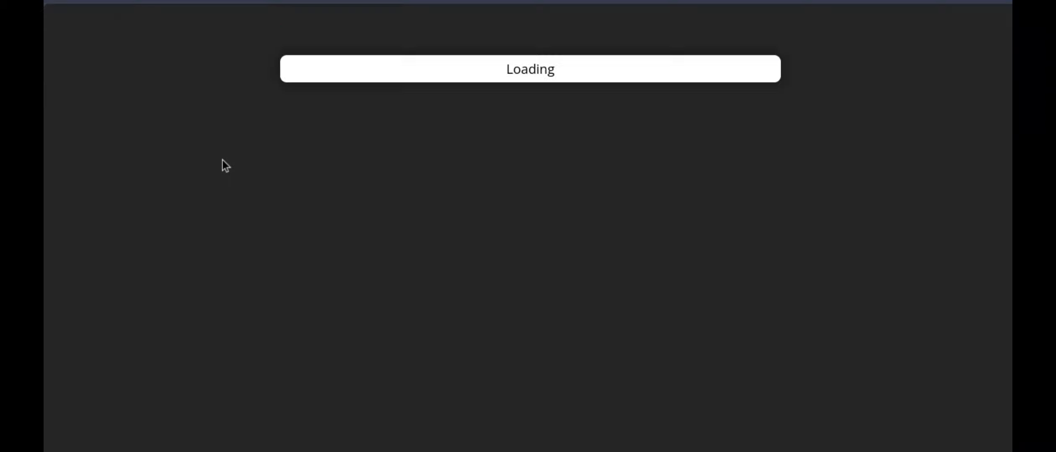
# Open the original photo IMG_0267.JPG from the "photopea example" folder.
pyautogui.click(54, 14)
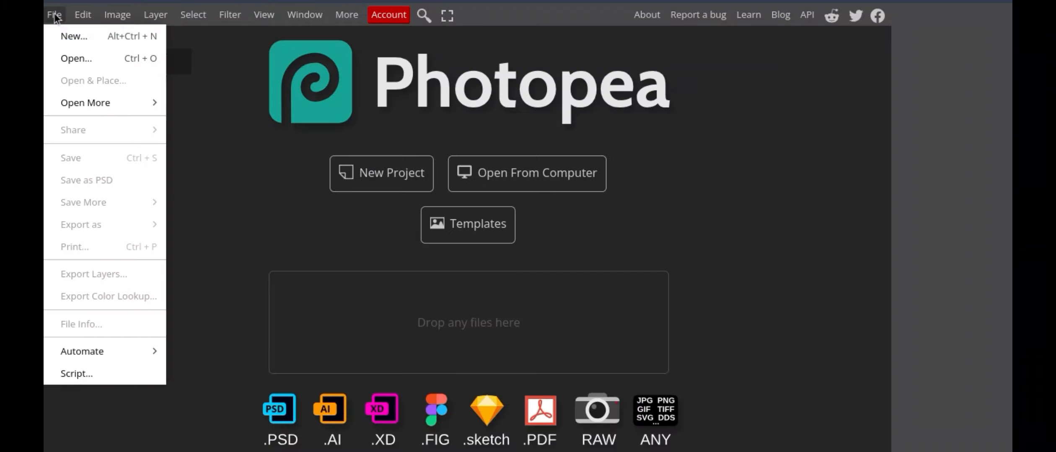
pyautogui.click(77, 51)
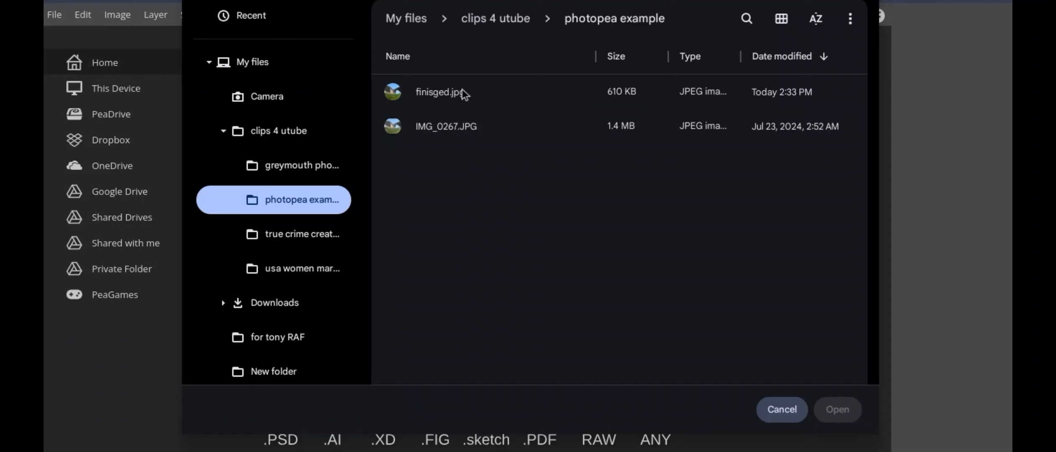
pyautogui.doubleClick(456, 127)
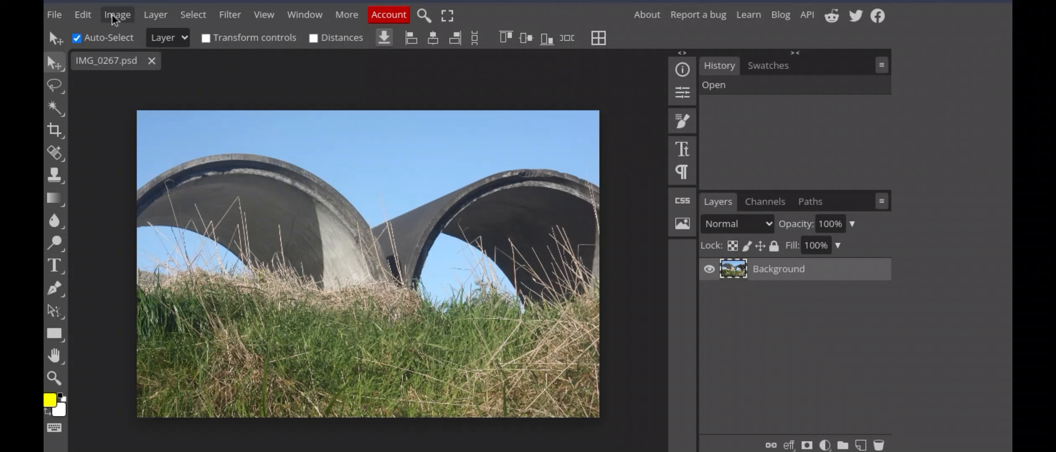
# Apply a Levels adjustment to the photo, raising the RGB black input point slightly to deepen the shadows.
pyautogui.click(113, 16)
pyautogui.moveTo(160, 63)
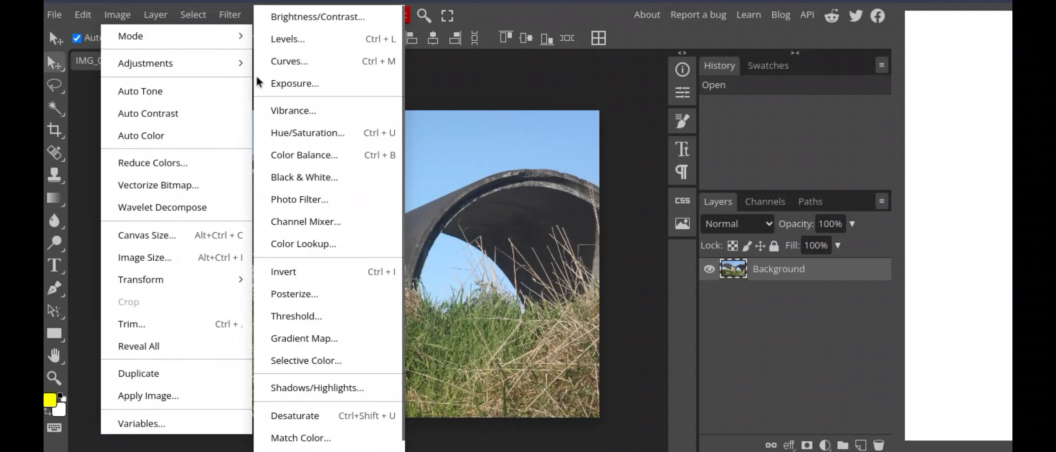
pyautogui.hotkey('ctrl', 'l')
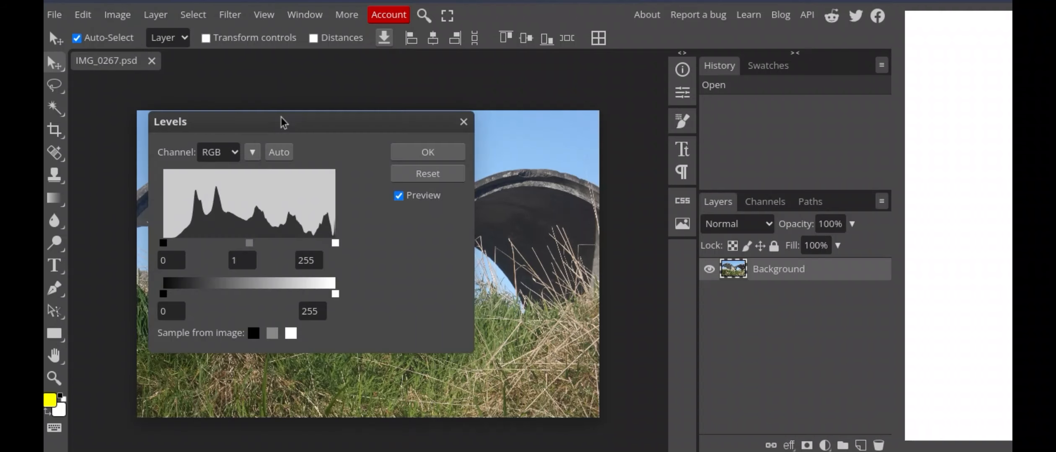
pyautogui.moveTo(163, 242); pyautogui.dragTo(176, 240)
pyautogui.click(433, 155)
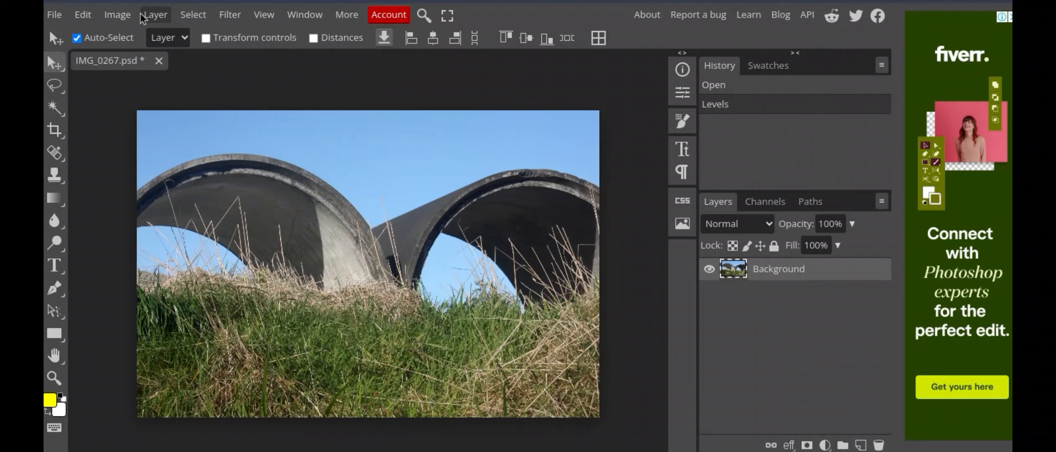
# Apply a Hue/Saturation adjustment to the photo with the master saturation set to 17.
pyautogui.click(120, 17)
pyautogui.moveTo(137, 65)
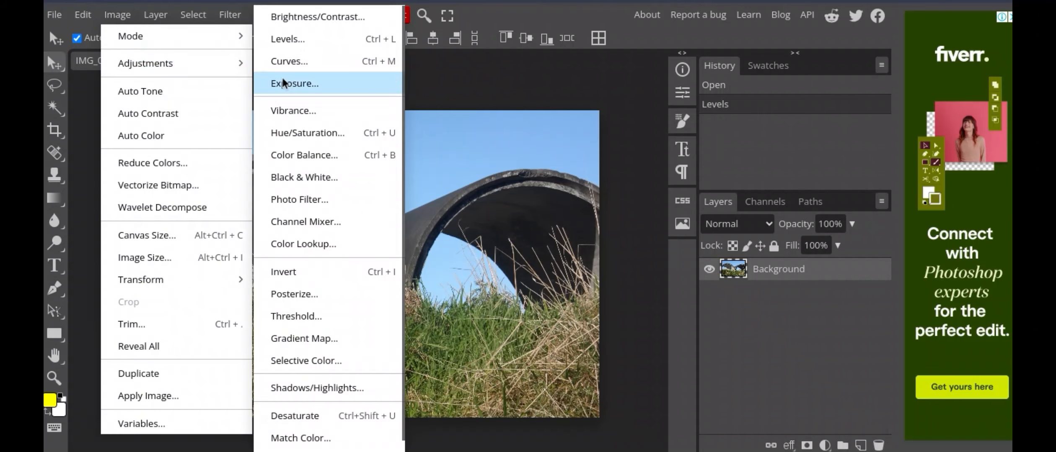
pyautogui.click(312, 136)
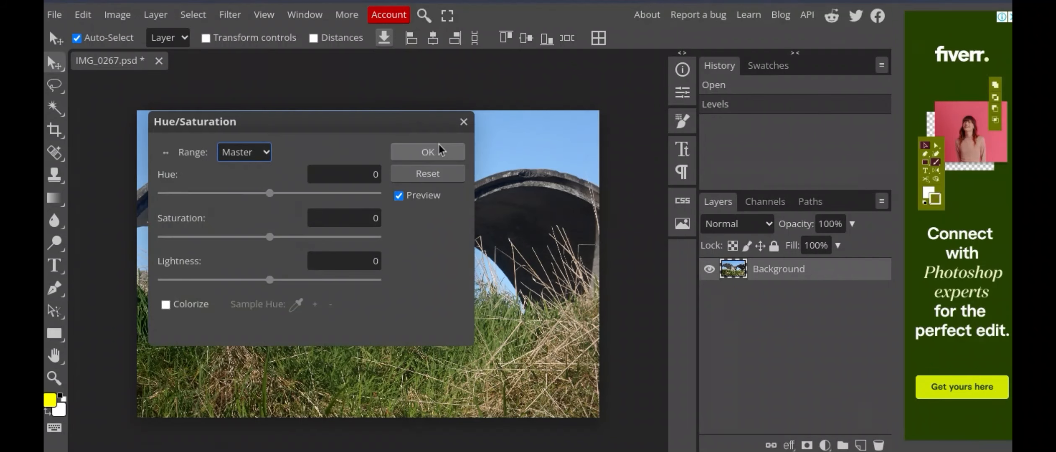
pyautogui.moveTo(269, 238); pyautogui.dragTo(284, 243)
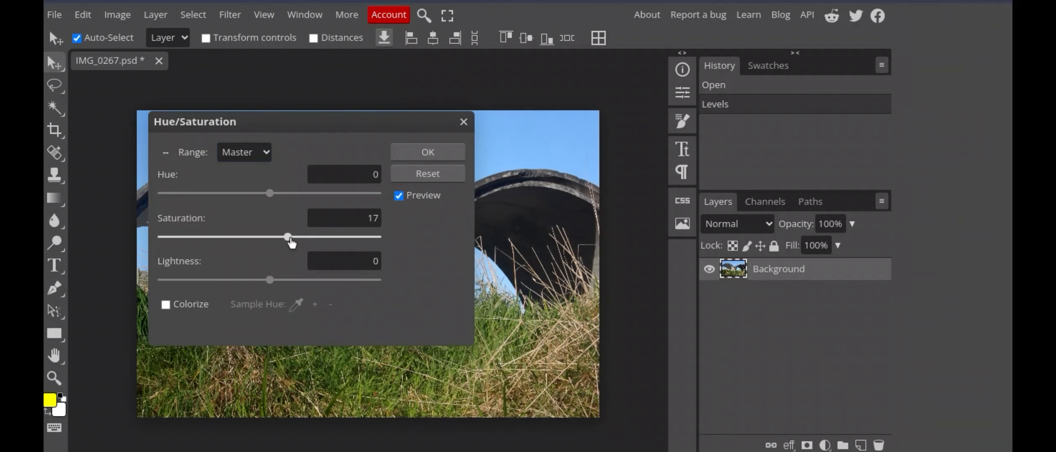
pyautogui.click(420, 152)
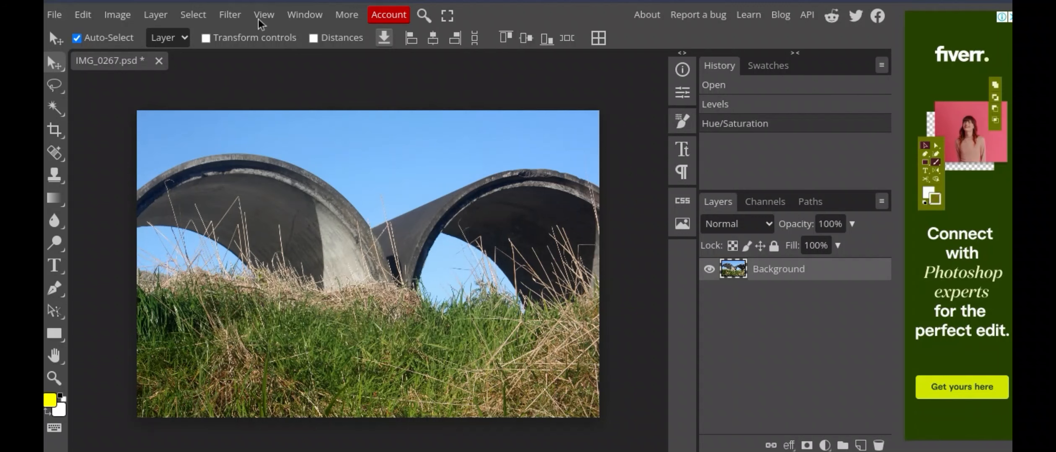
# Duplicate the Background layer and apply a High Pass filter with a 2 px radius to the duplicate.
pyautogui.click(170, 18)
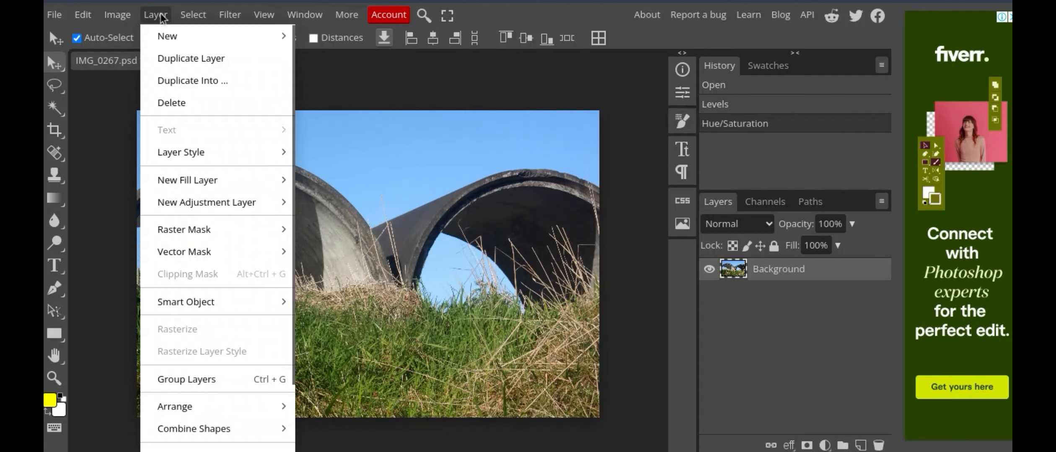
pyautogui.click(173, 59)
pyautogui.click(161, 16)
pyautogui.click(176, 61)
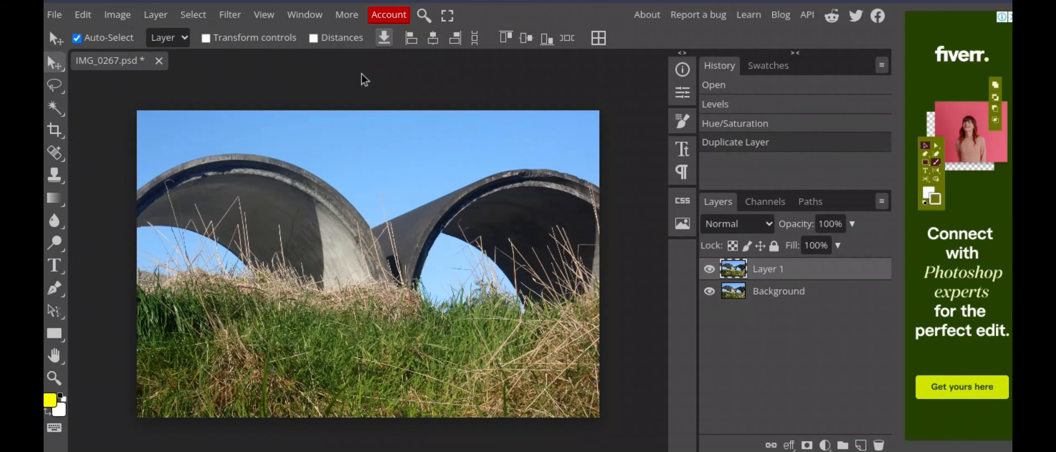
pyautogui.click(230, 17)
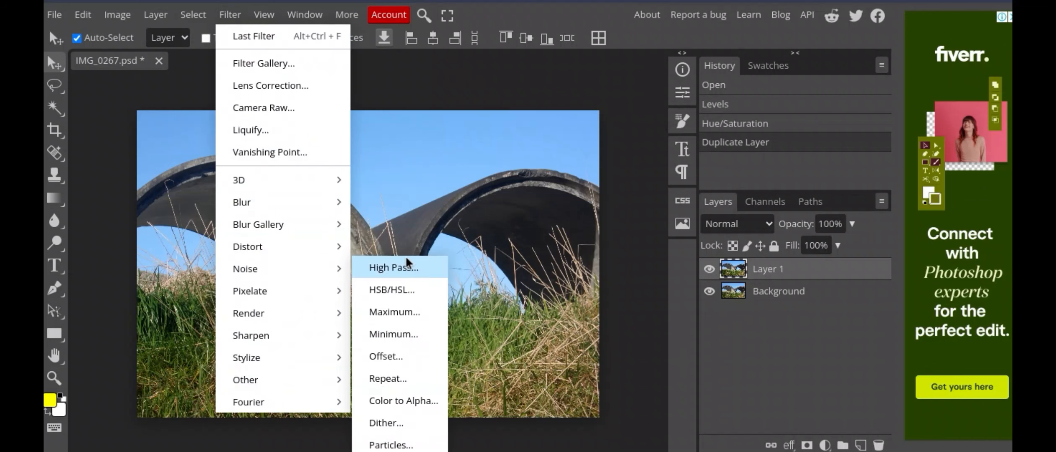
pyautogui.click(406, 269)
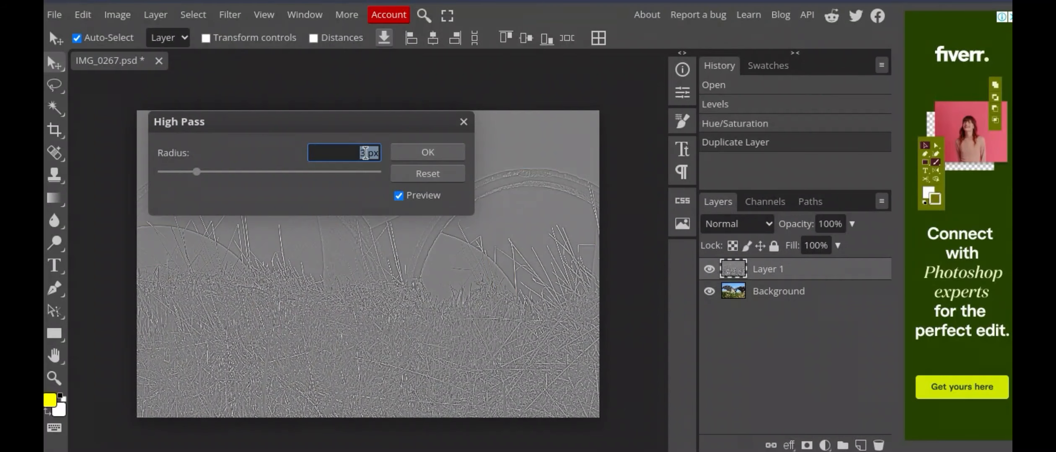
pyautogui.click(416, 154)
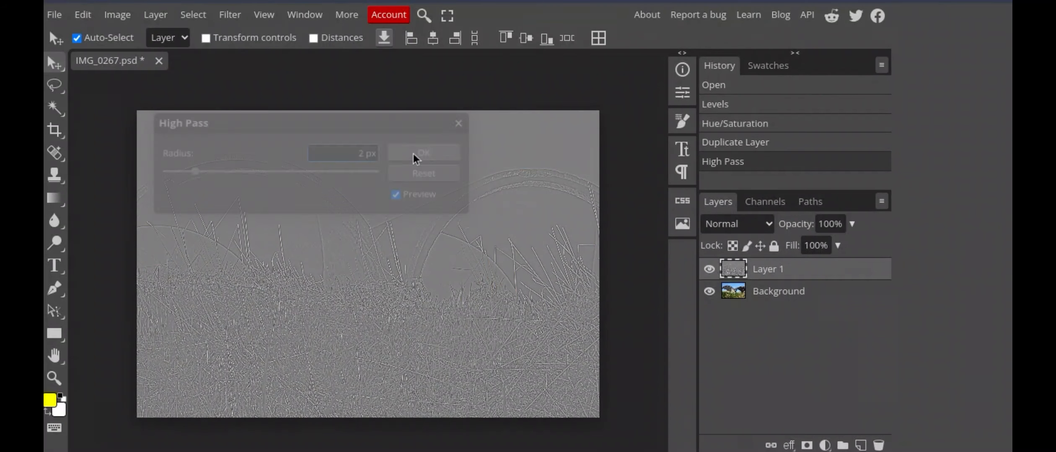
# Set the High Pass layer's blend mode to Overlay and flatten all layers into one image.
pyautogui.click(757, 224)
pyautogui.scroll(-5, 737, 117)
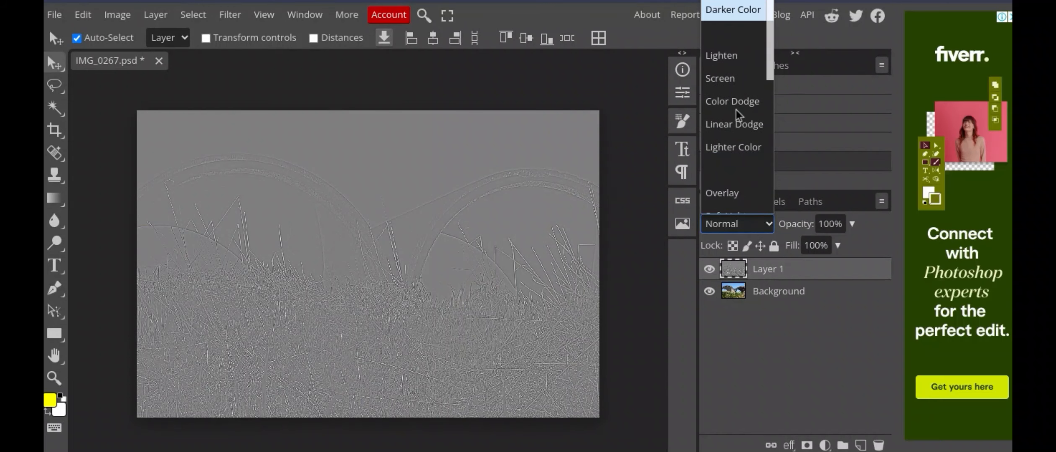
pyautogui.click(733, 117)
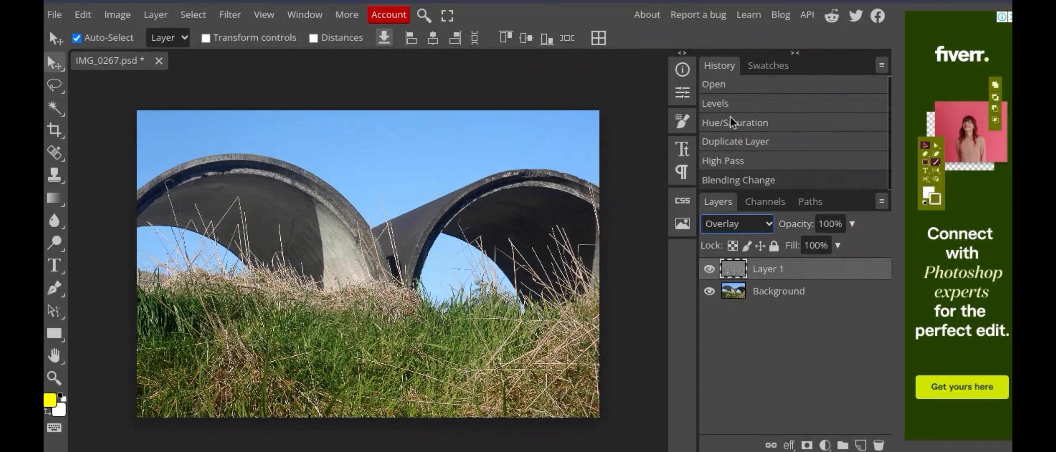
pyautogui.rightClick(779, 292)
pyautogui.click(773, 298)
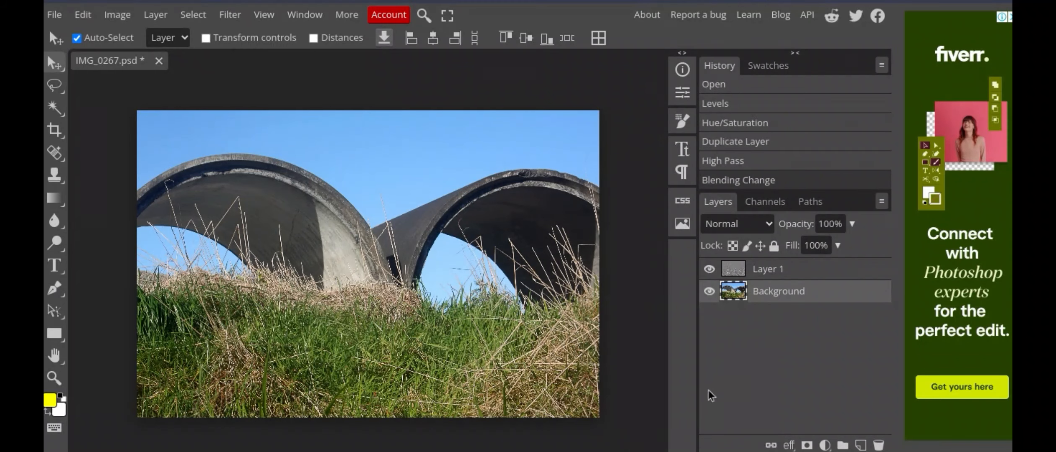
pyautogui.rightClick(794, 295)
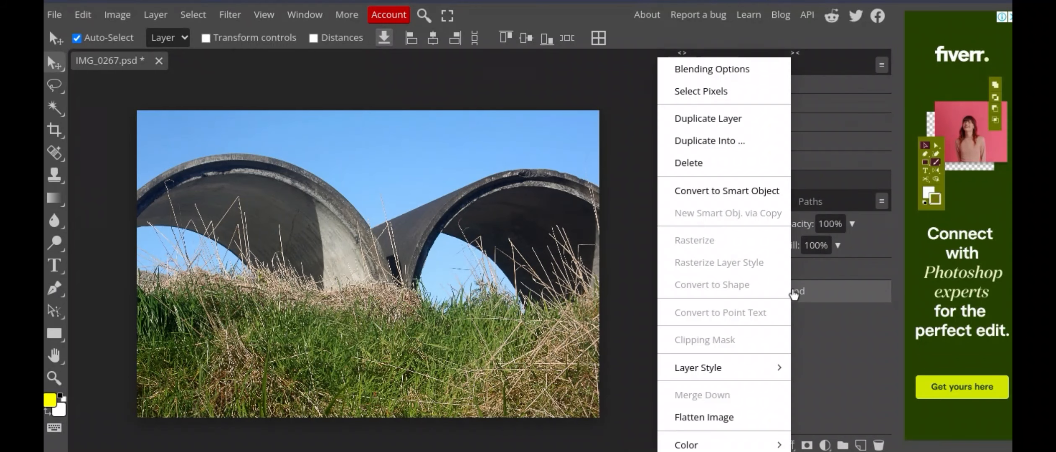
pyautogui.click(707, 416)
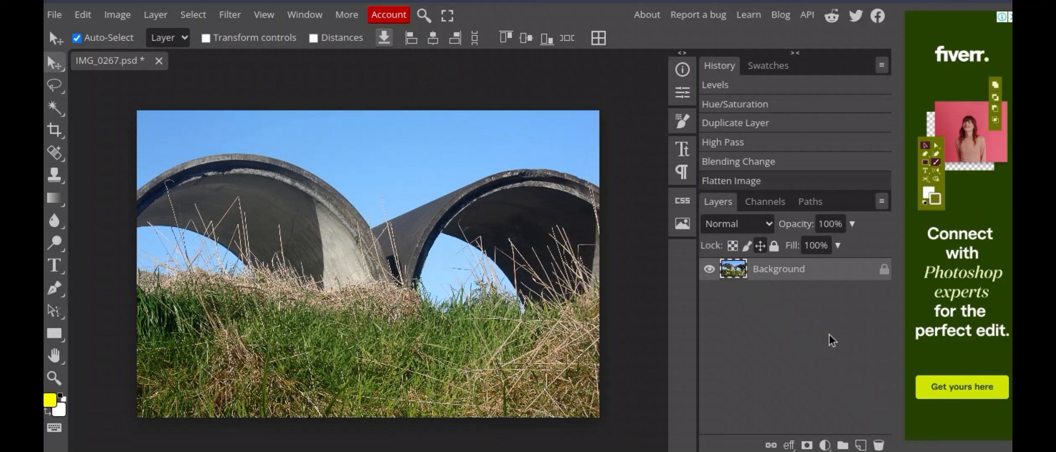
# Compare the Levels and Flatten Image history states of the photo, finishing on the flattened image.
pyautogui.click(781, 88)
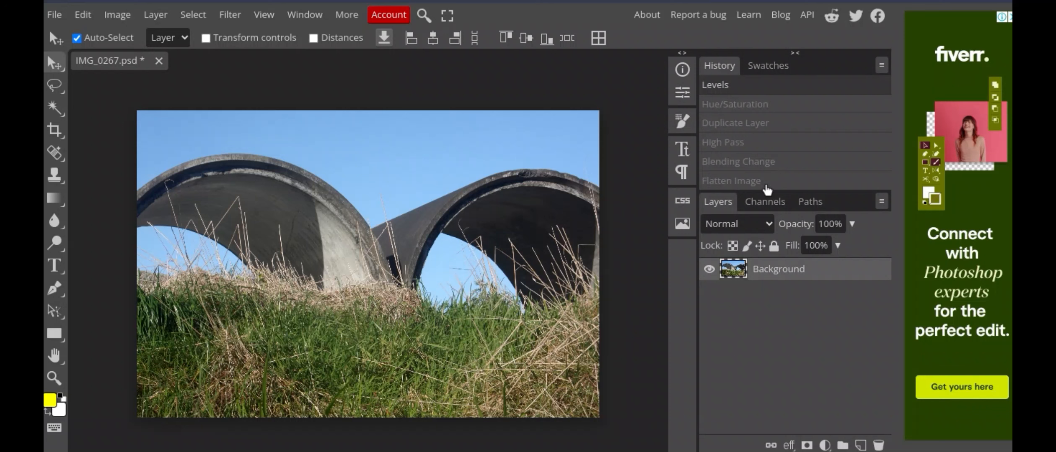
pyautogui.click(767, 186)
pyautogui.click(765, 89)
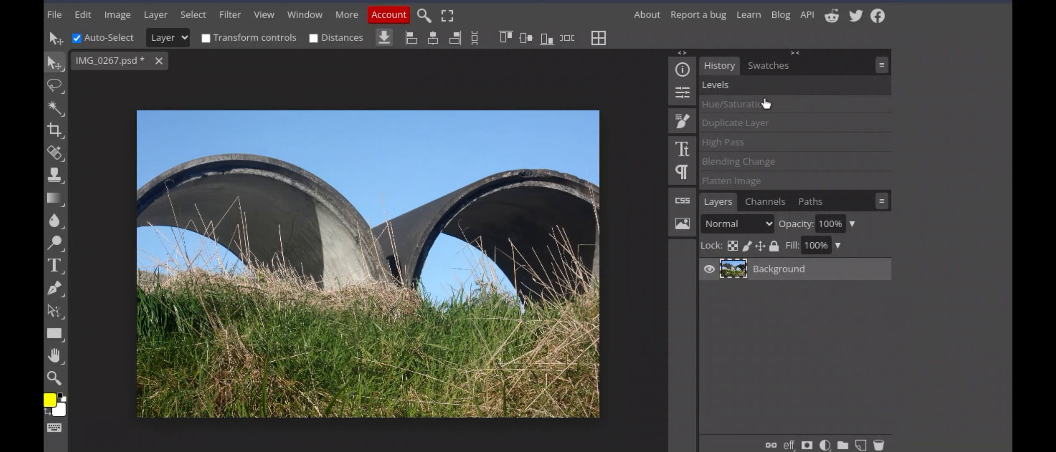
pyautogui.click(764, 182)
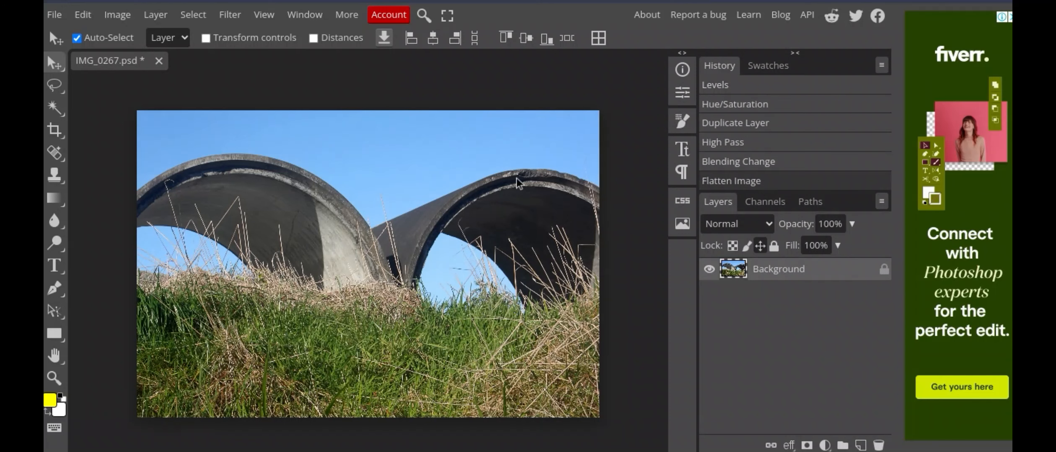